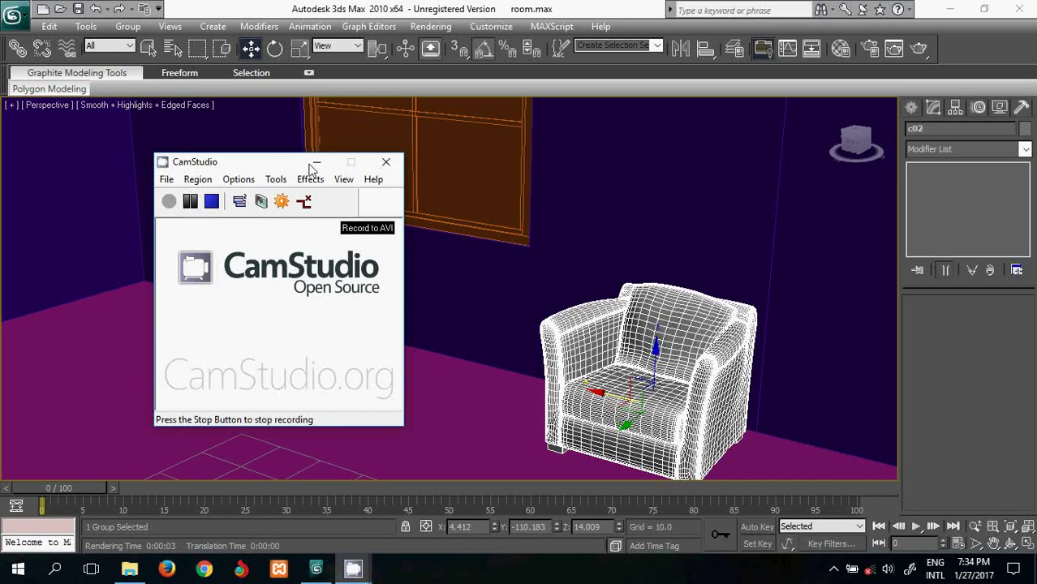
# Step: Open the Material Editor and rename the first material slot to 'floor'
pyautogui.click(316, 161)
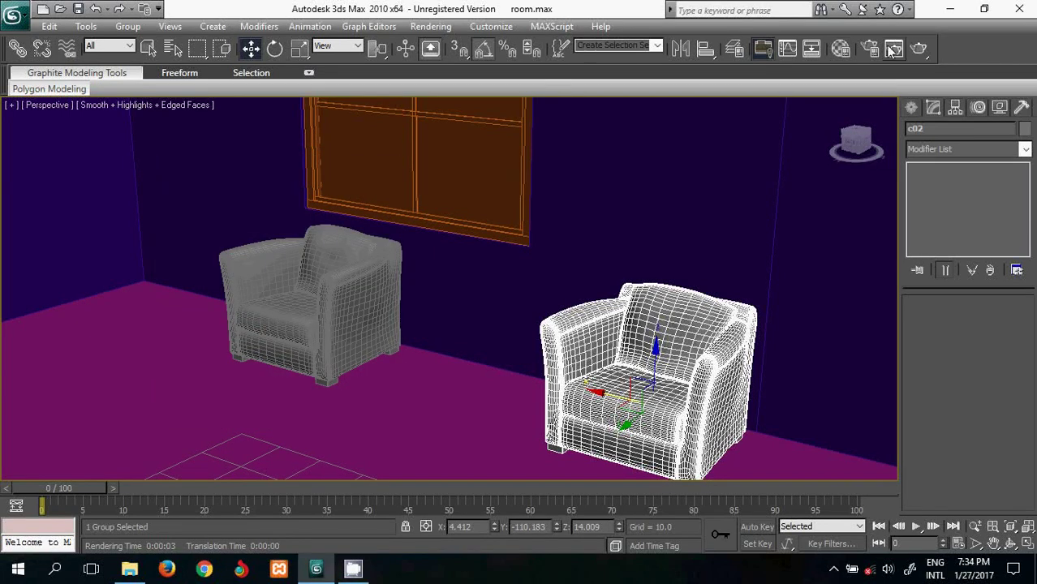
pyautogui.click(842, 49)
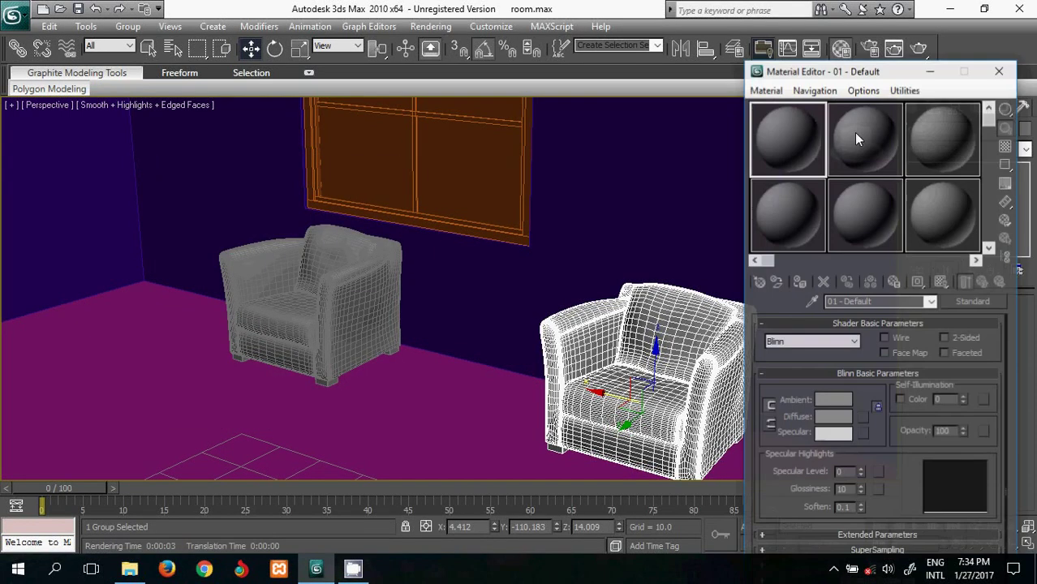
pyautogui.moveTo(807, 81)
pyautogui.mouseDown()
pyautogui.moveTo(578, 106)
pyautogui.moveTo(846, 119)
pyautogui.mouseUp()
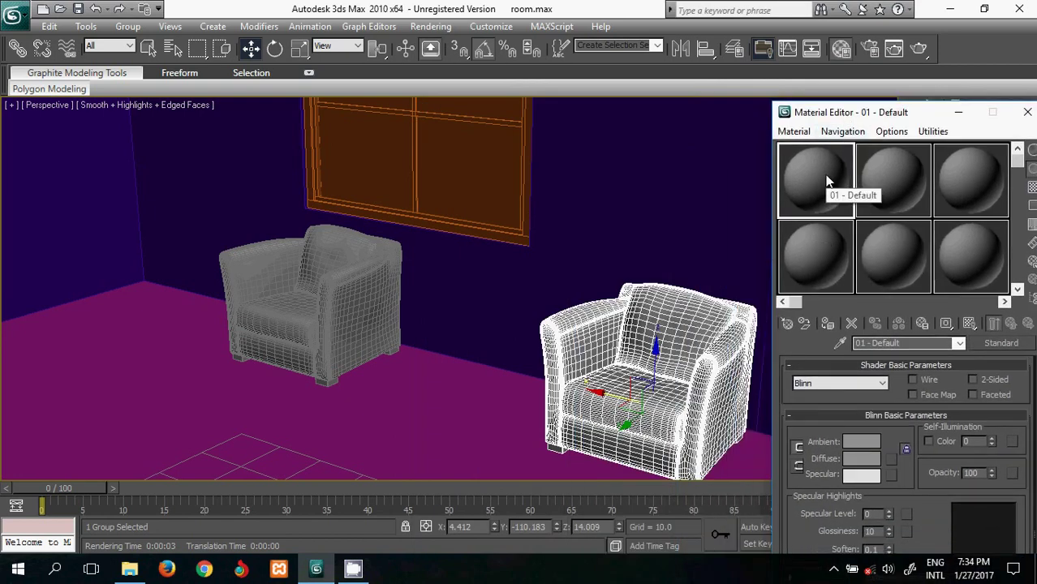
pyautogui.click(915, 344)
pyautogui.write('fl')
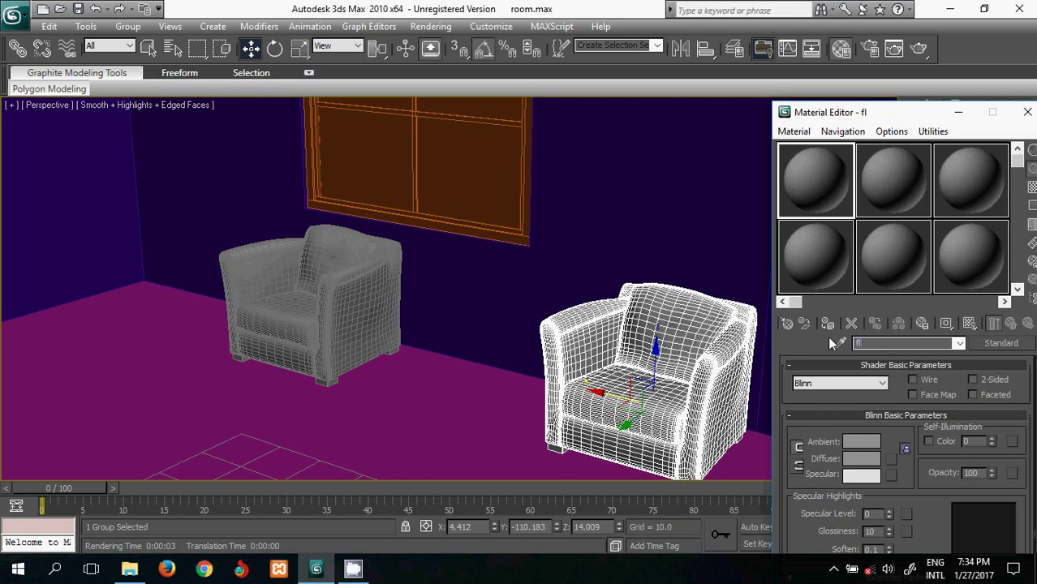
pyautogui.write('oo')
pyautogui.write('r')
# Step: Apply the 'floor' material to the room's floor object
pyautogui.click(482, 416)
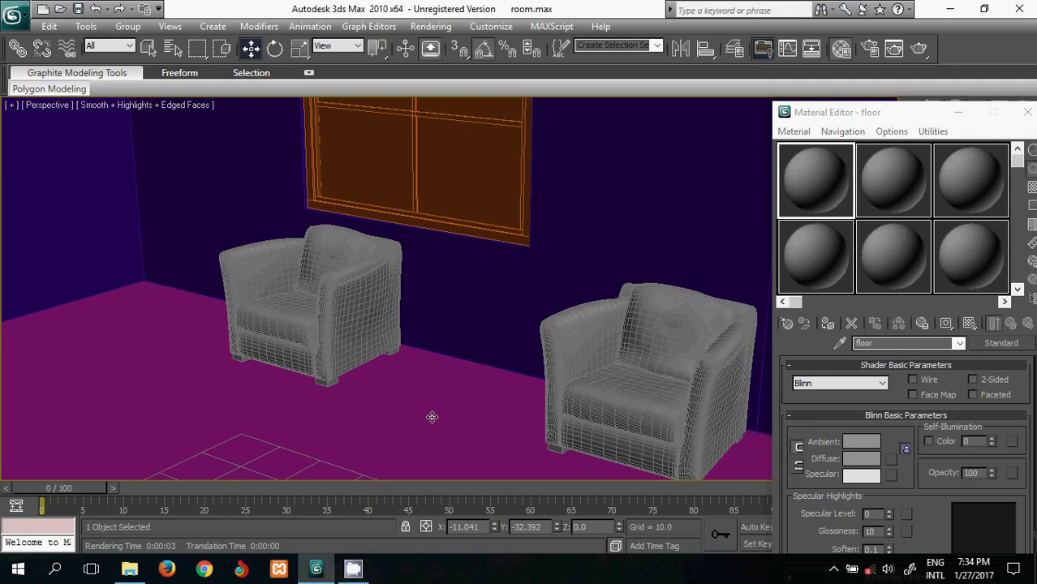
pyautogui.click(841, 187)
pyautogui.click(828, 323)
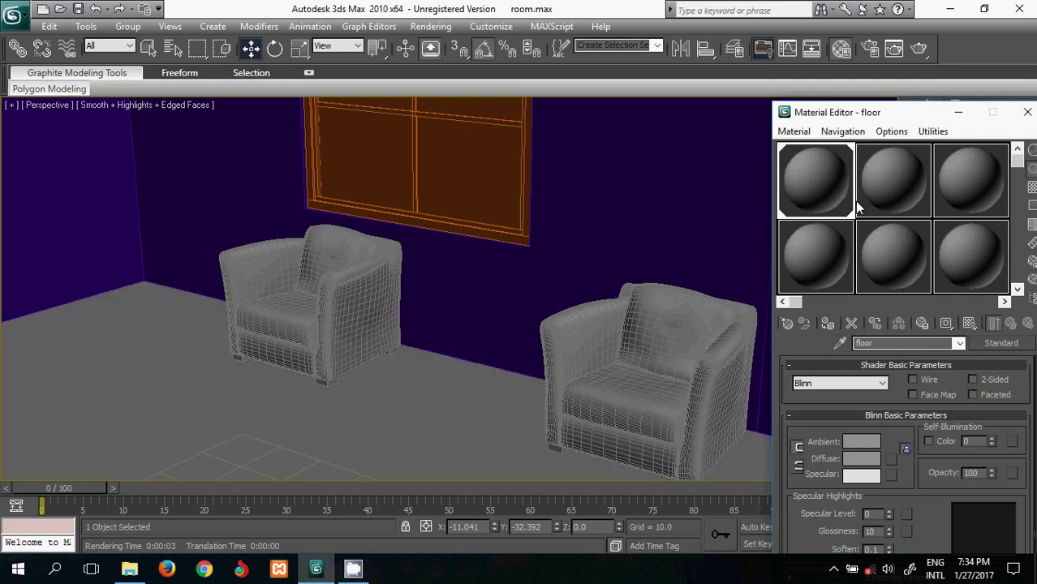
pyautogui.click(880, 184)
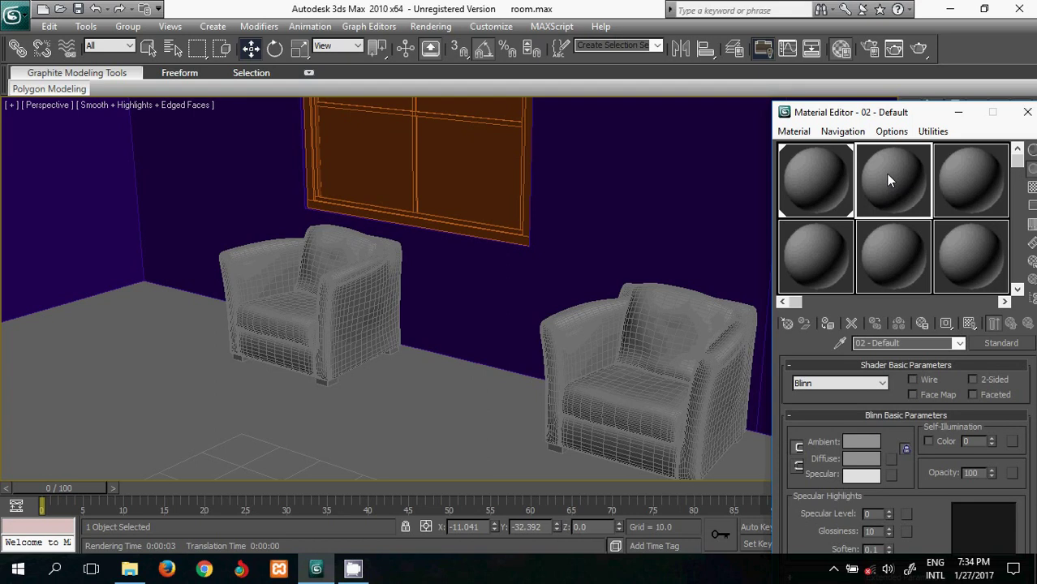
# Step: Apply the second material to the room's walls and name it 'wall'
pyautogui.click(648, 196)
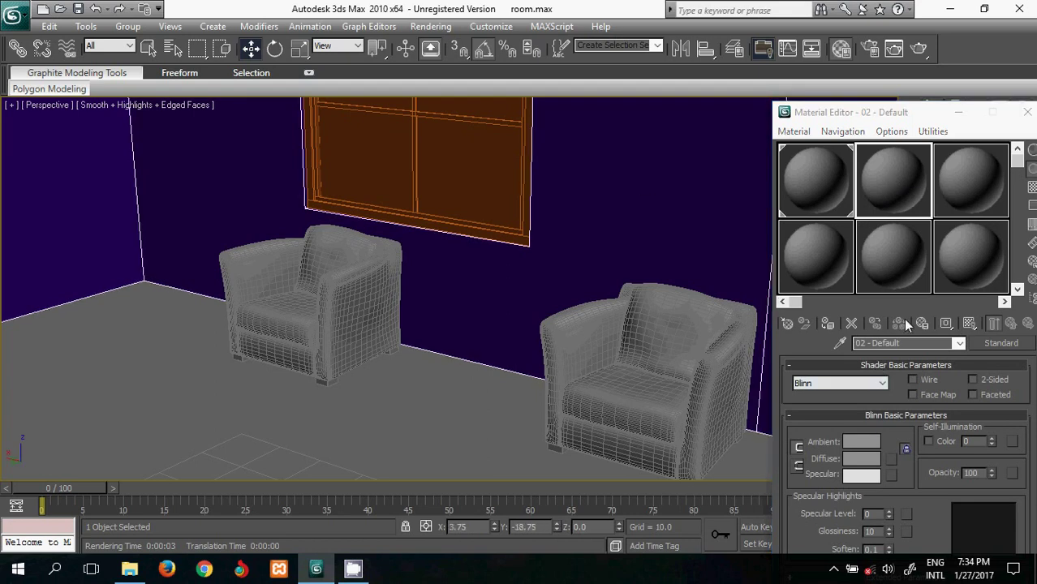
pyautogui.click(828, 323)
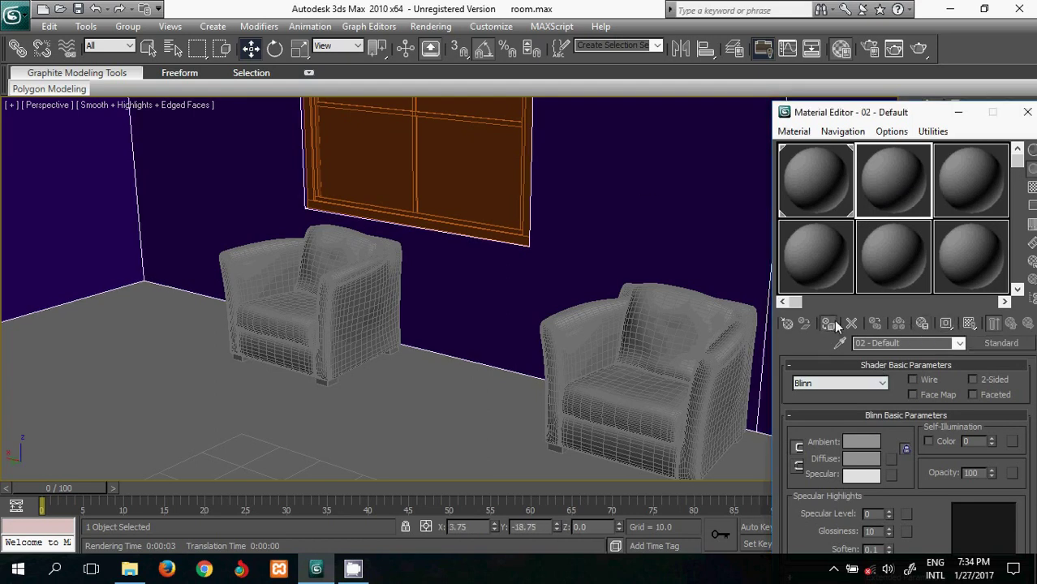
pyautogui.moveTo(908, 344); pyautogui.dragTo(822, 347)
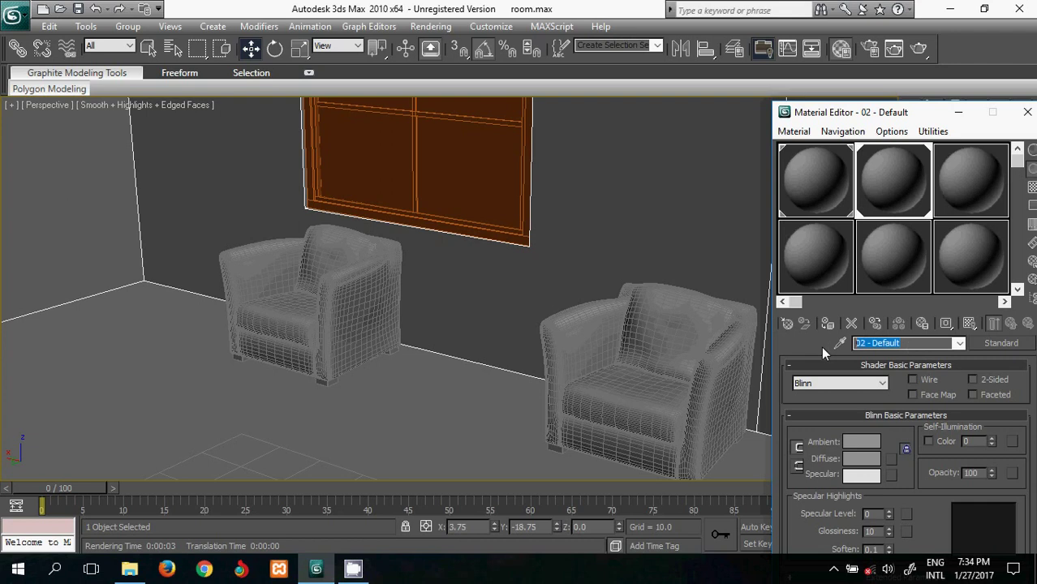
pyautogui.write('wall')
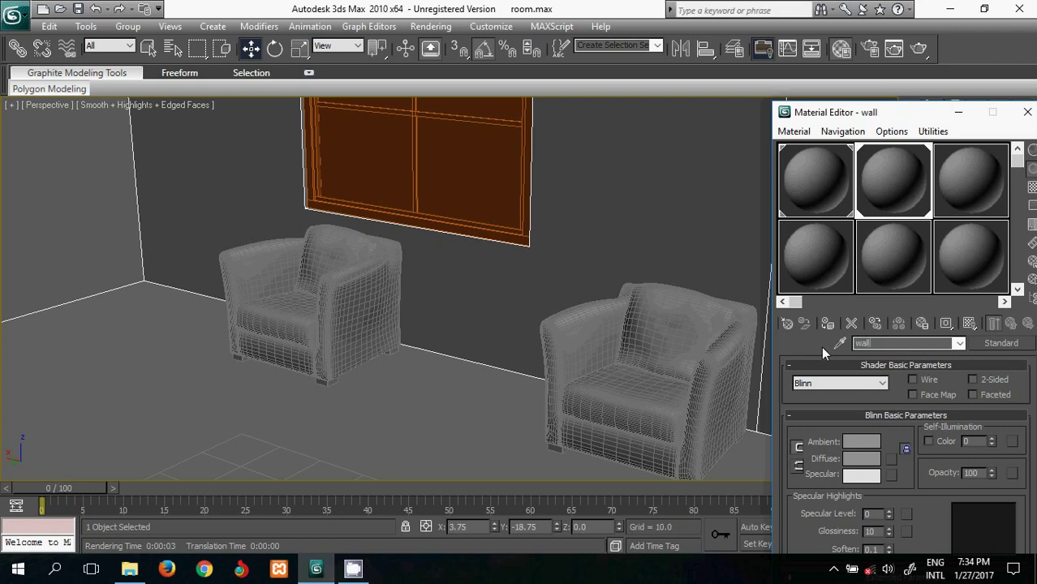
# Step: Apply the third material to the window and rename it 'window'
pyautogui.click(960, 183)
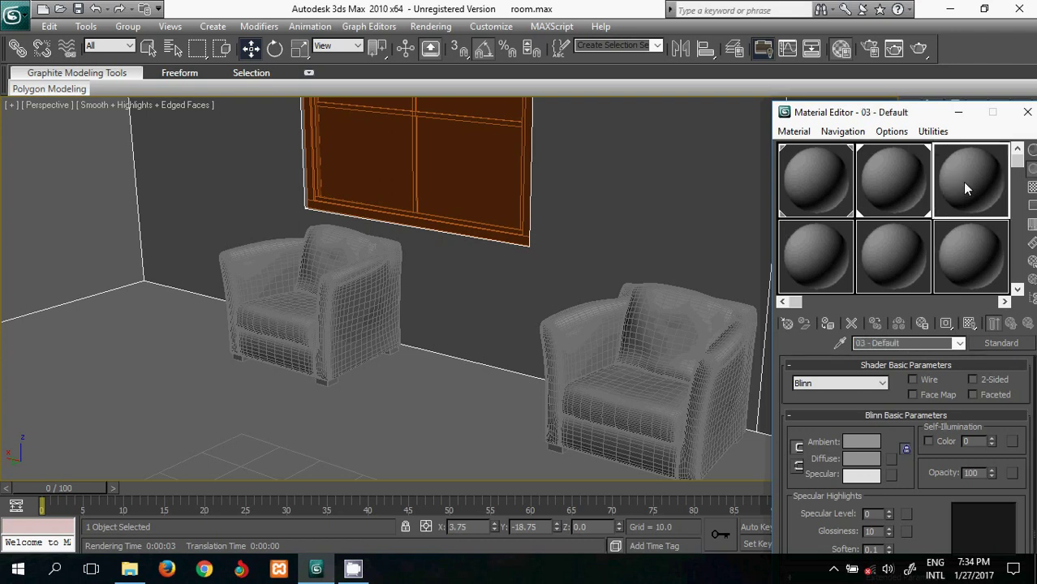
pyautogui.click(476, 178)
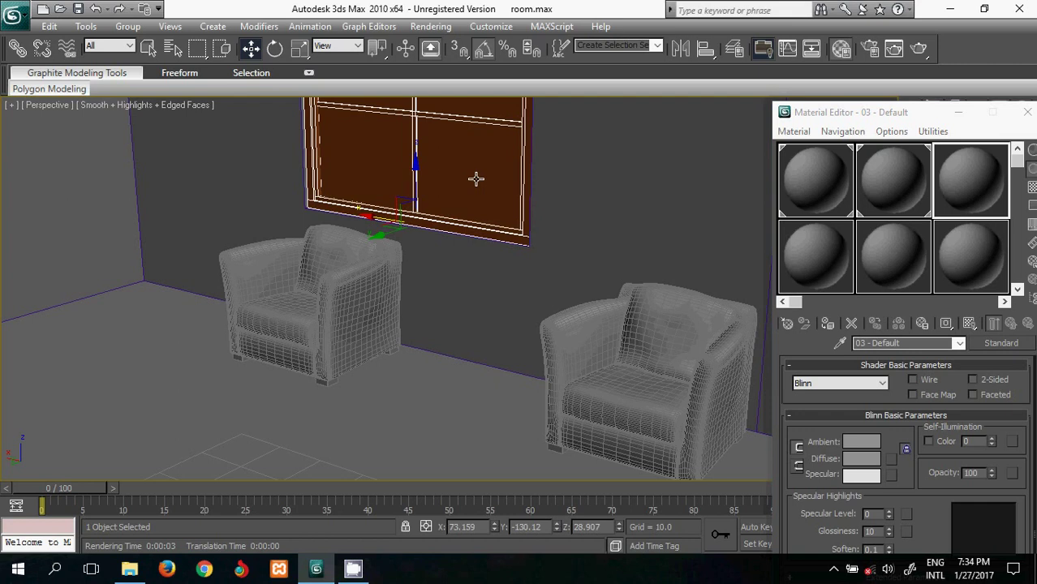
pyautogui.moveTo(907, 345); pyautogui.dragTo(801, 350)
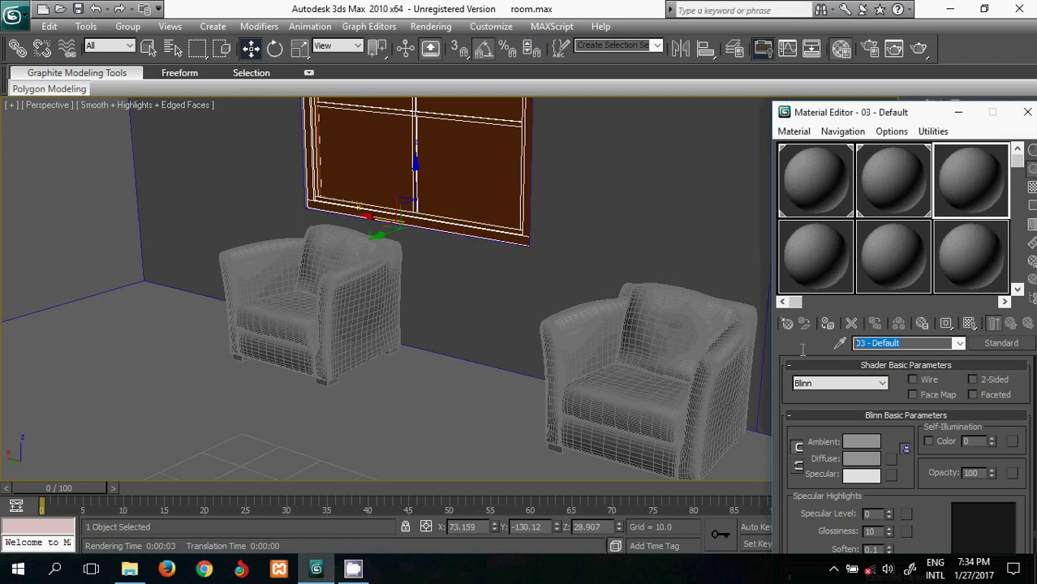
pyautogui.click(827, 324)
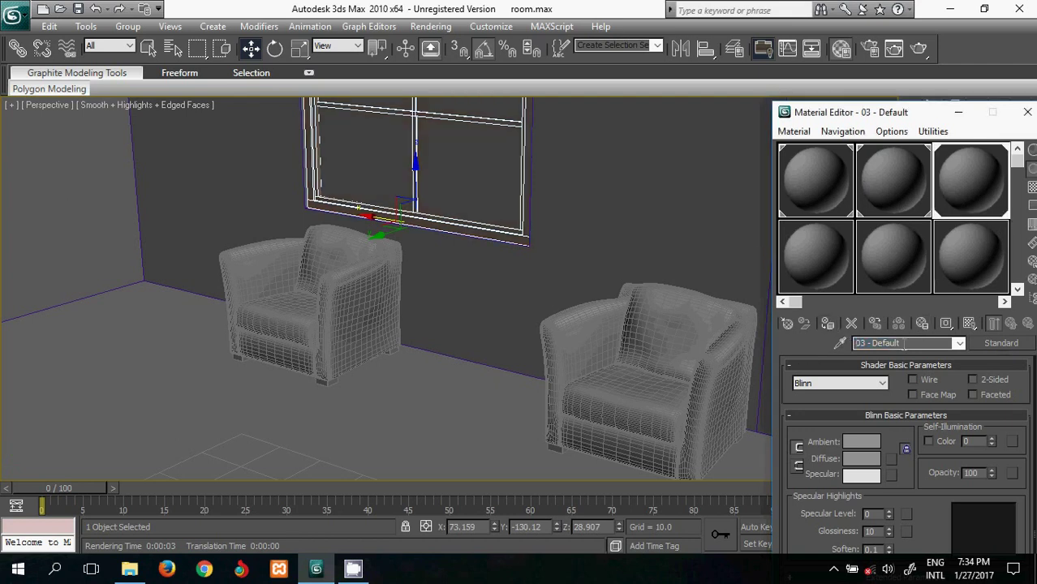
pyautogui.write('wi')
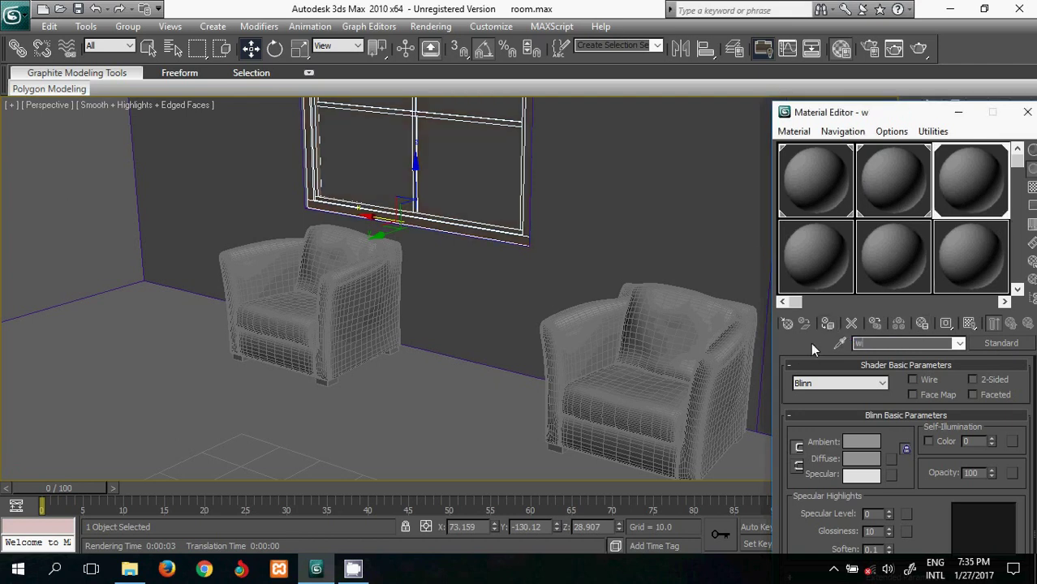
pyautogui.write('ndow')
# Step: Name the seventh material 'chair', apply it to both armchairs, and reselect the floor material
pyautogui.click(812, 269)
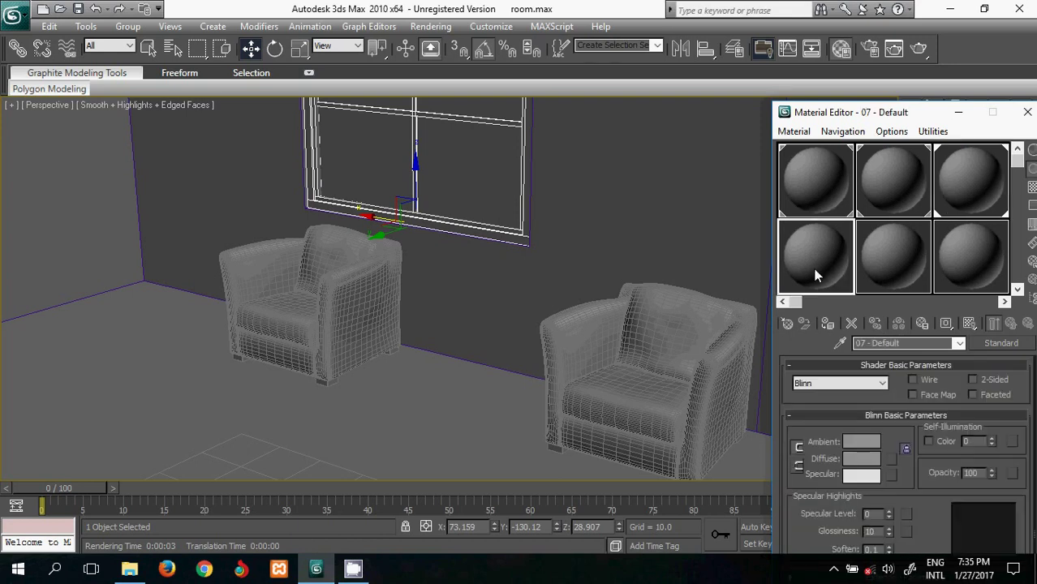
pyautogui.moveTo(904, 342); pyautogui.dragTo(831, 342)
pyautogui.write('chair')
pyautogui.click(361, 297)
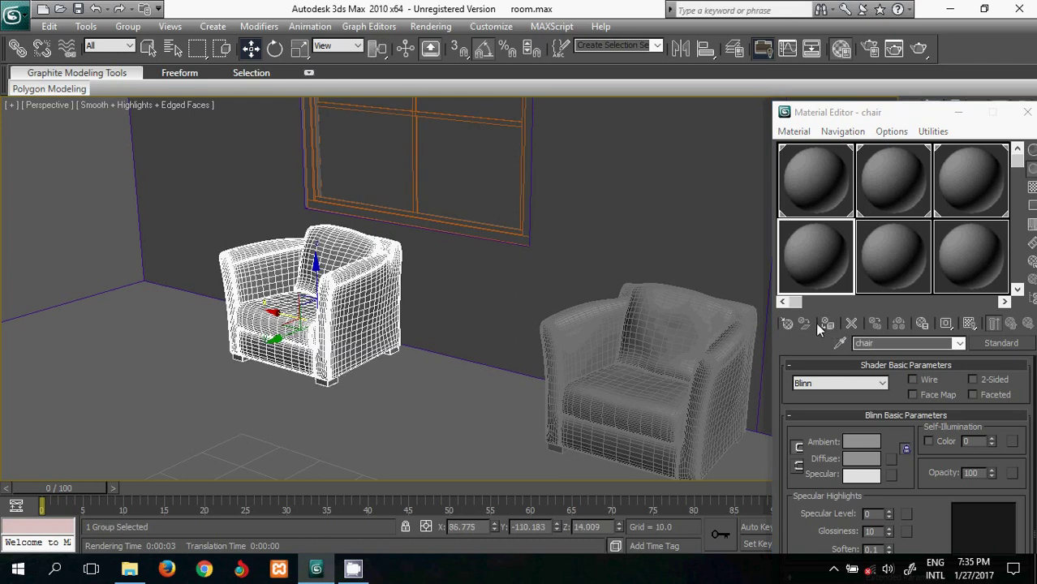
pyautogui.click(671, 359)
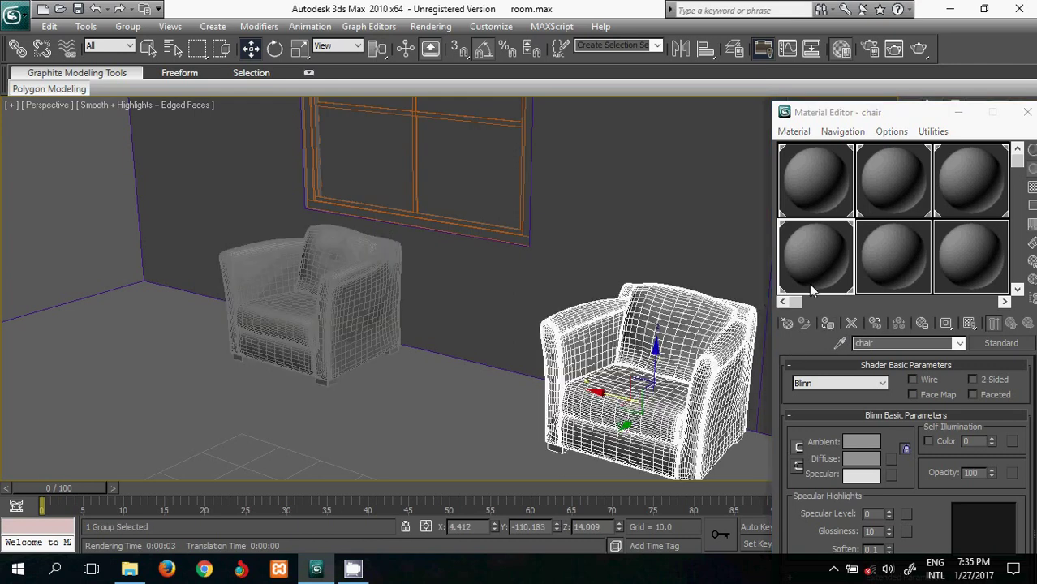
pyautogui.click(828, 323)
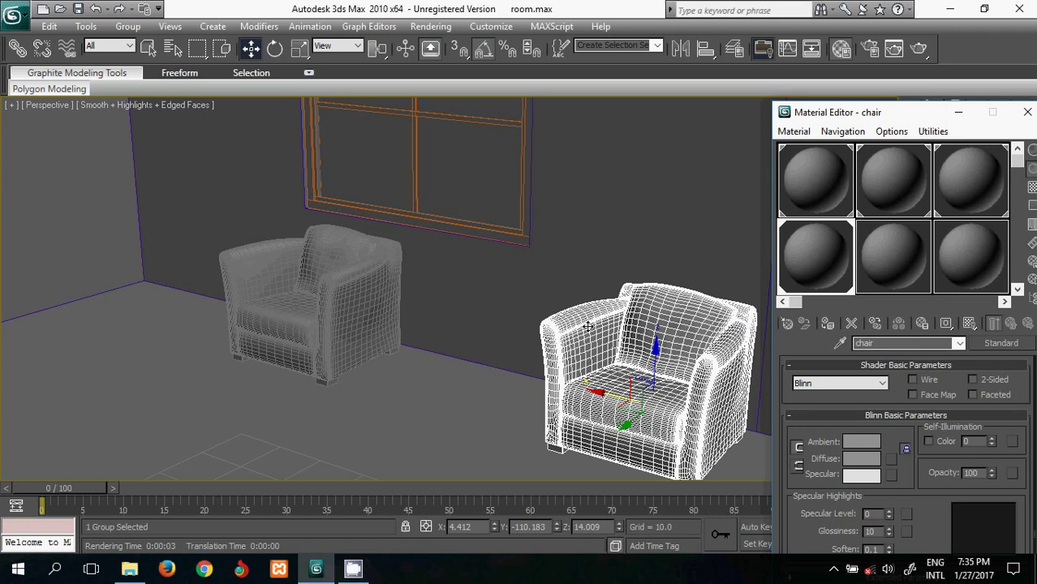
pyautogui.click(820, 174)
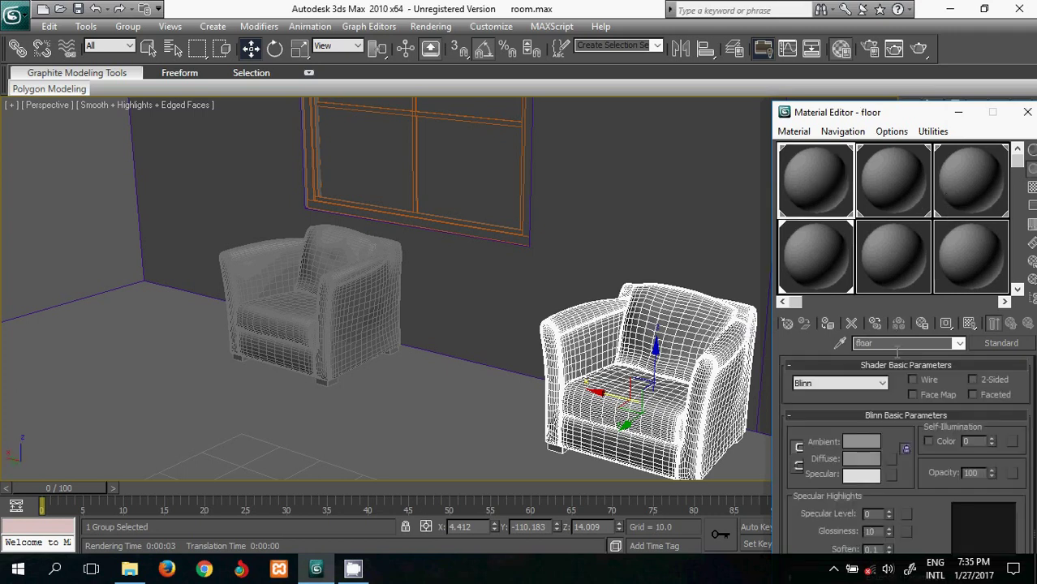
# Step: Make the floor an Arch & Design material with an Ambient/Reflective Occlusion diffuse map
pyautogui.click(988, 341)
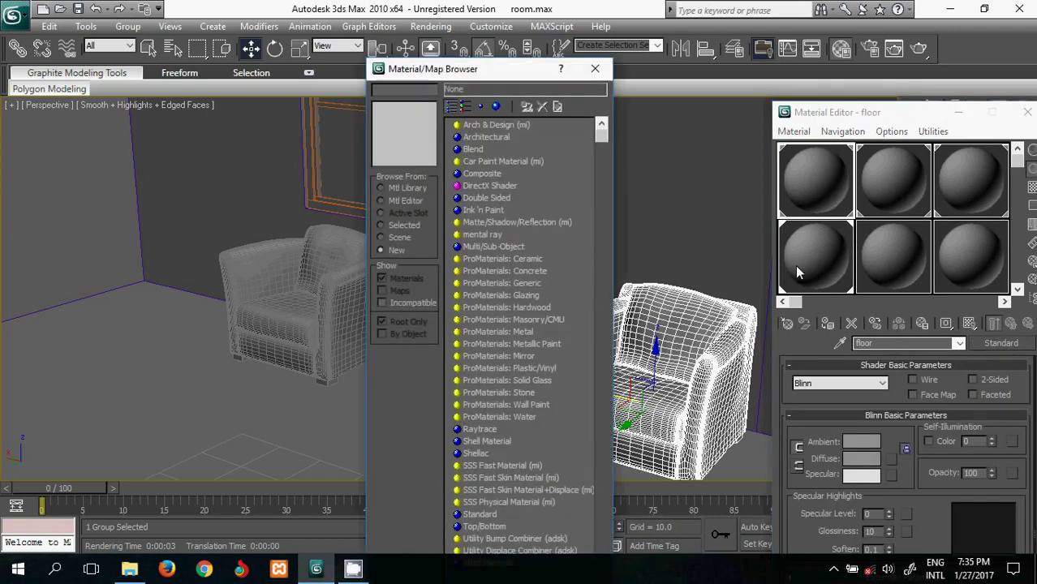
pyautogui.click(524, 124)
pyautogui.doubleClick(523, 124)
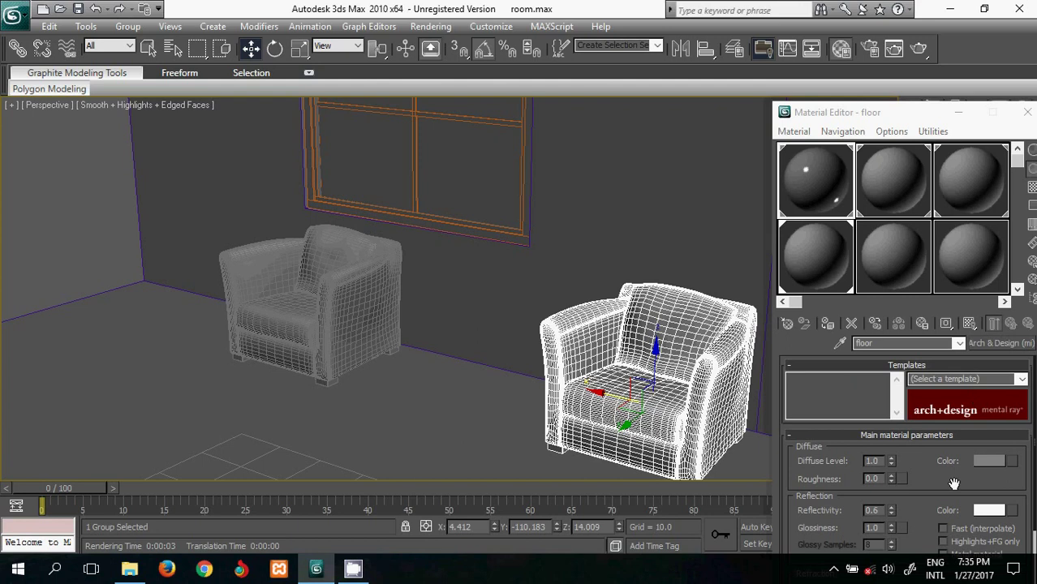
pyautogui.click(1012, 467)
pyautogui.click(1012, 466)
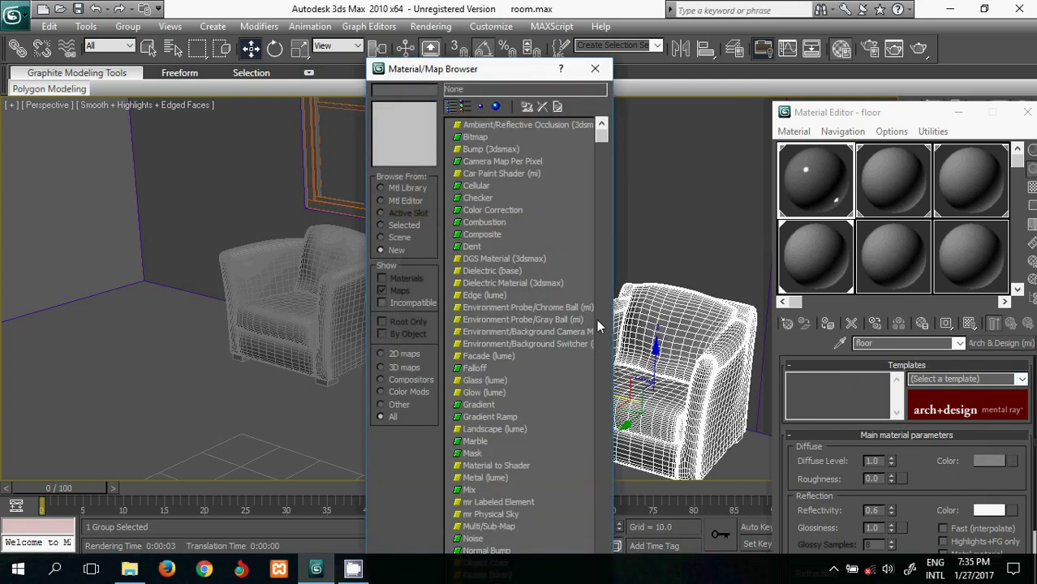
pyautogui.click(484, 124)
pyautogui.doubleClick(484, 124)
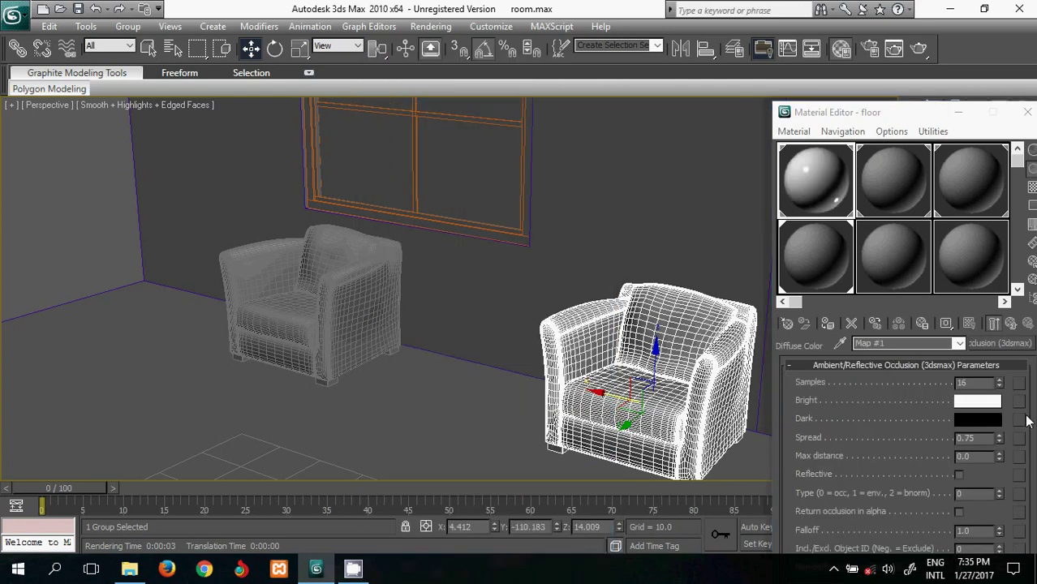
# Step: Clear the occlusion map from the floor's diffuse colour slot
pyautogui.click(1010, 323)
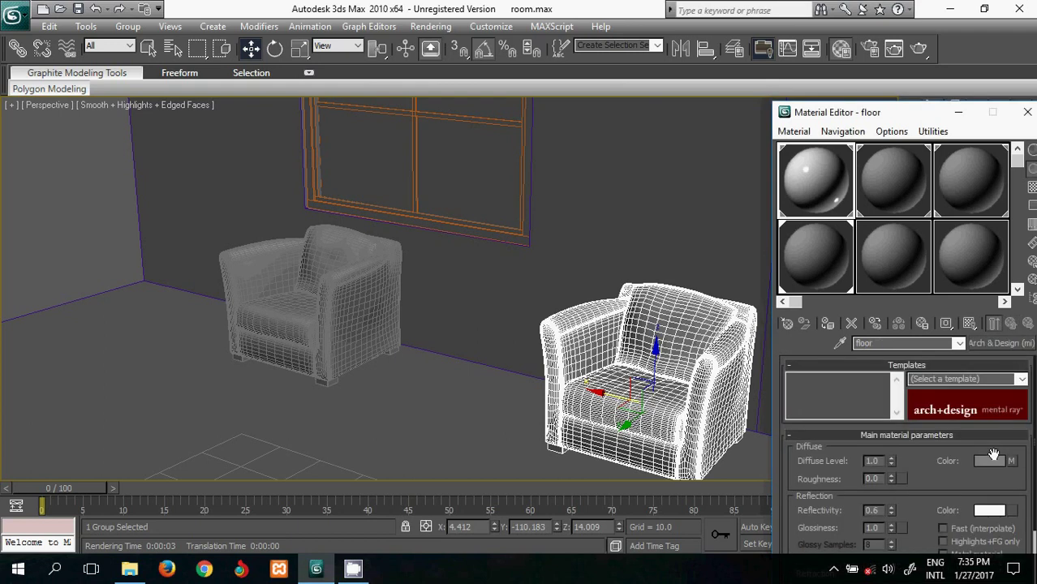
pyautogui.click(1012, 464)
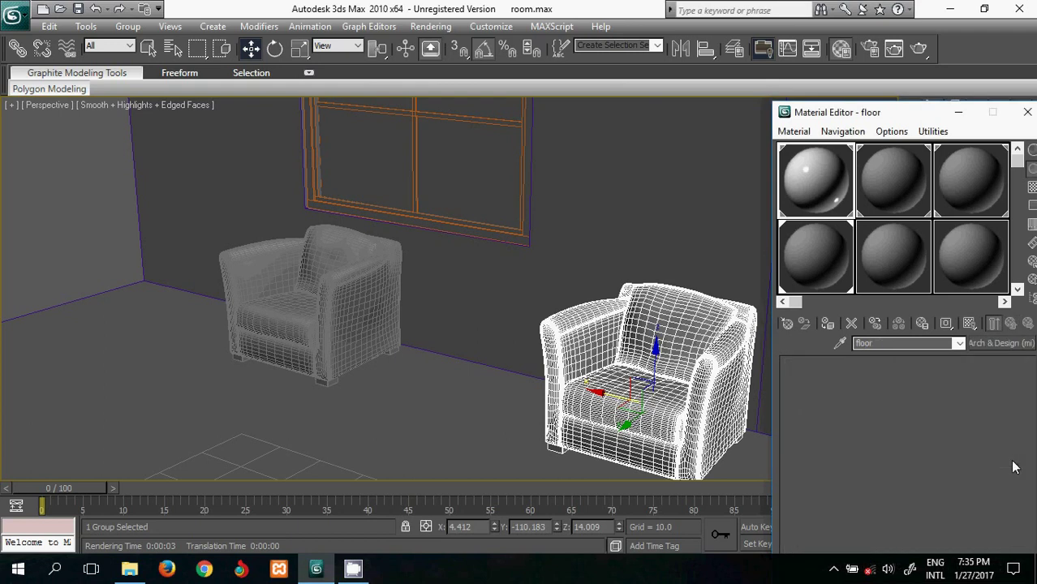
pyautogui.click(1010, 323)
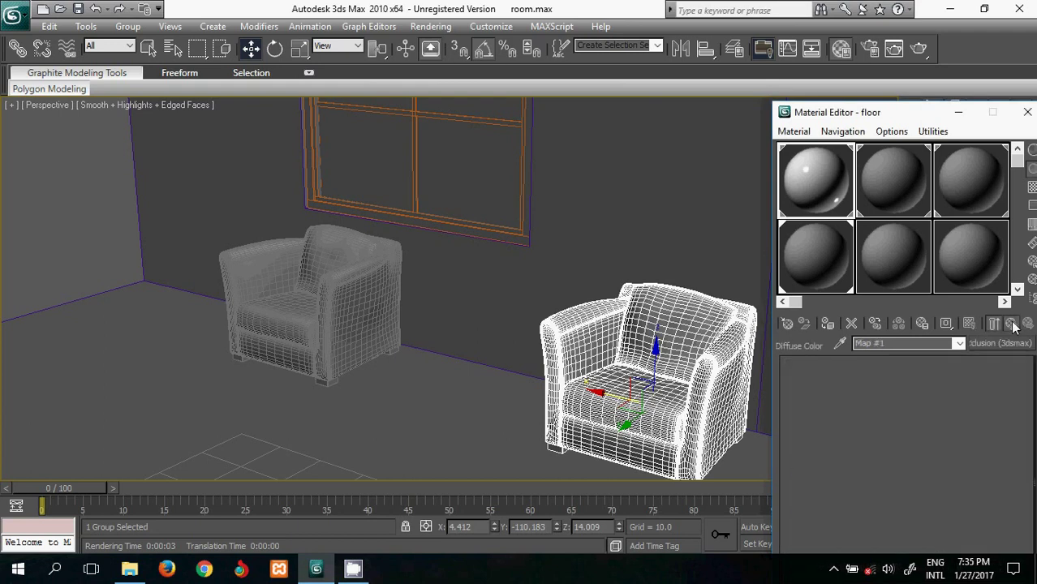
pyautogui.rightClick(1012, 468)
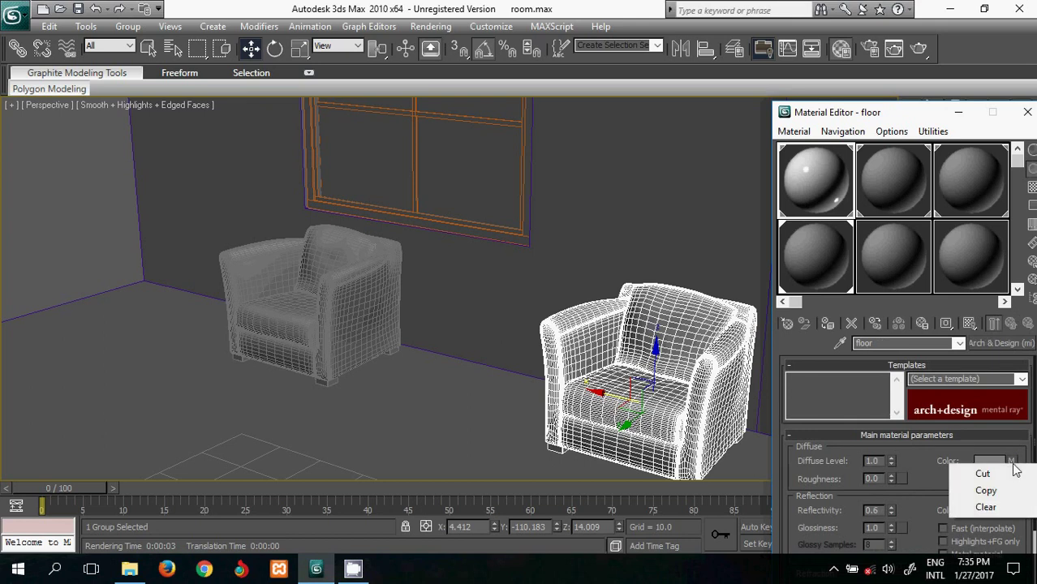
pyautogui.click(1009, 505)
pyautogui.click(1012, 461)
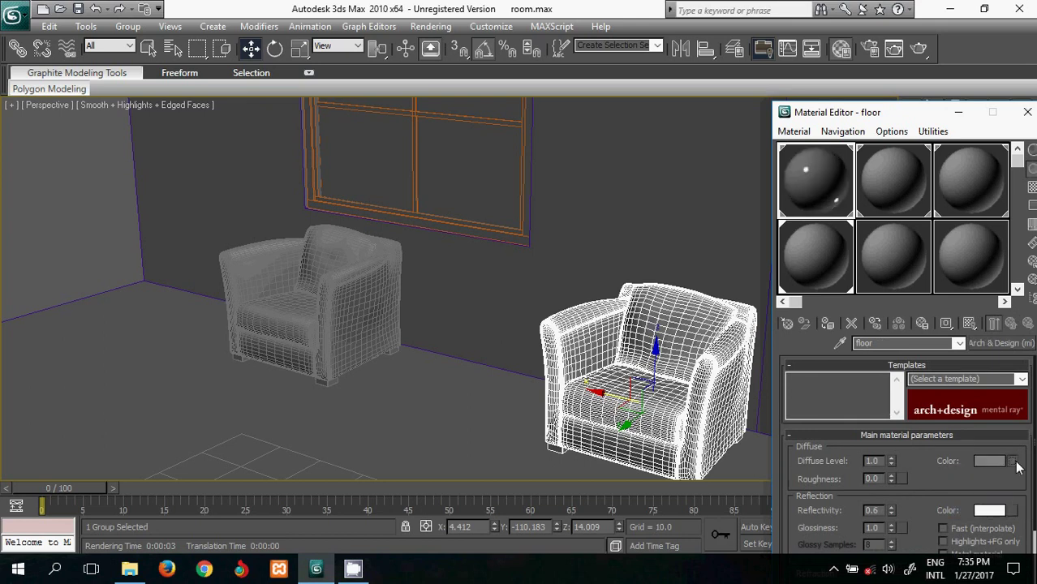
# Step: Choose Bitmap as the floor's diffuse map and browse to the C: drive
pyautogui.doubleClick(476, 137)
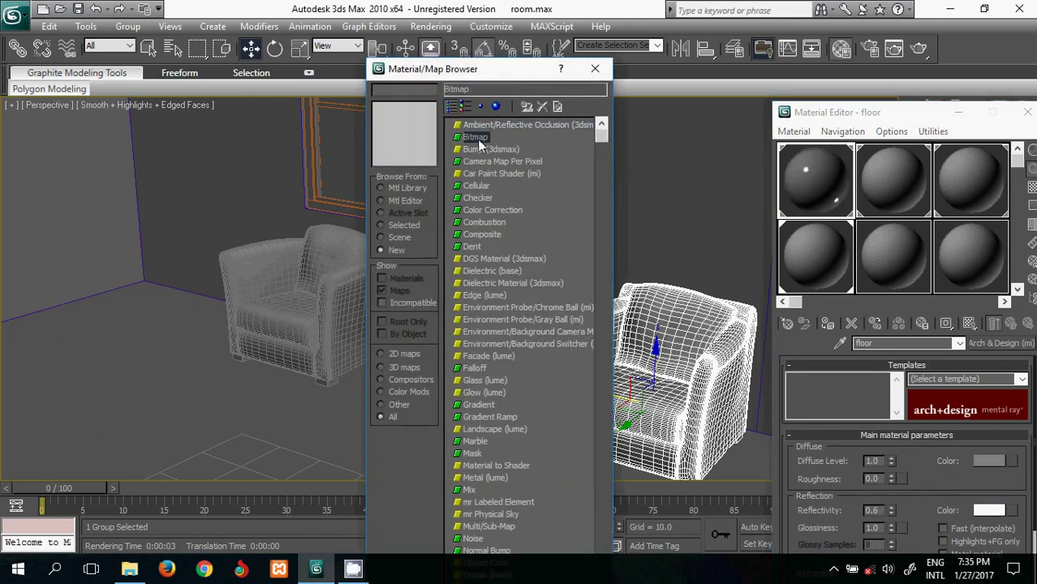
pyautogui.click(251, 38)
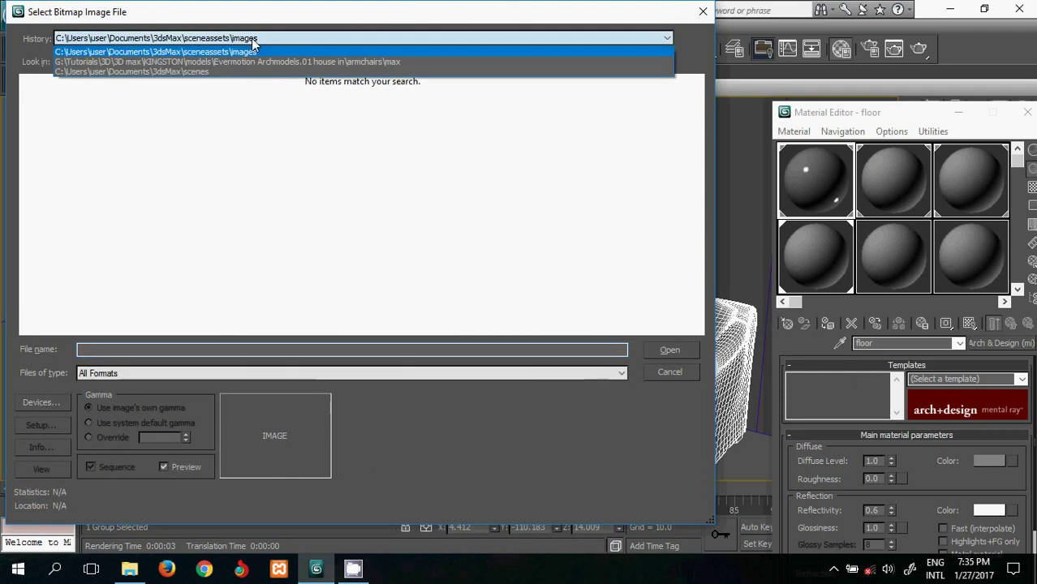
pyautogui.click(221, 74)
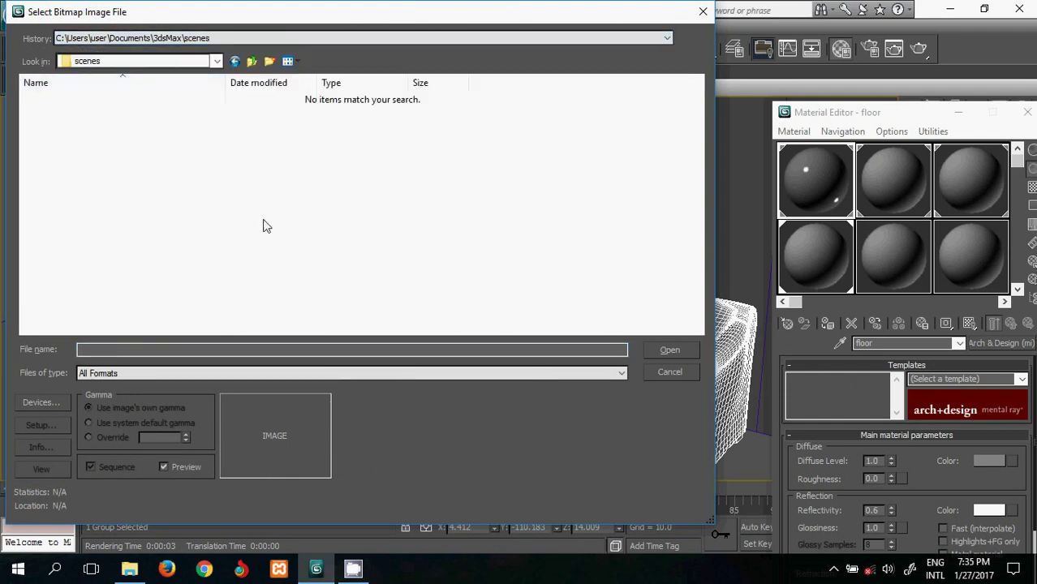
pyautogui.click(254, 62)
pyautogui.click(254, 62)
pyautogui.click(254, 61)
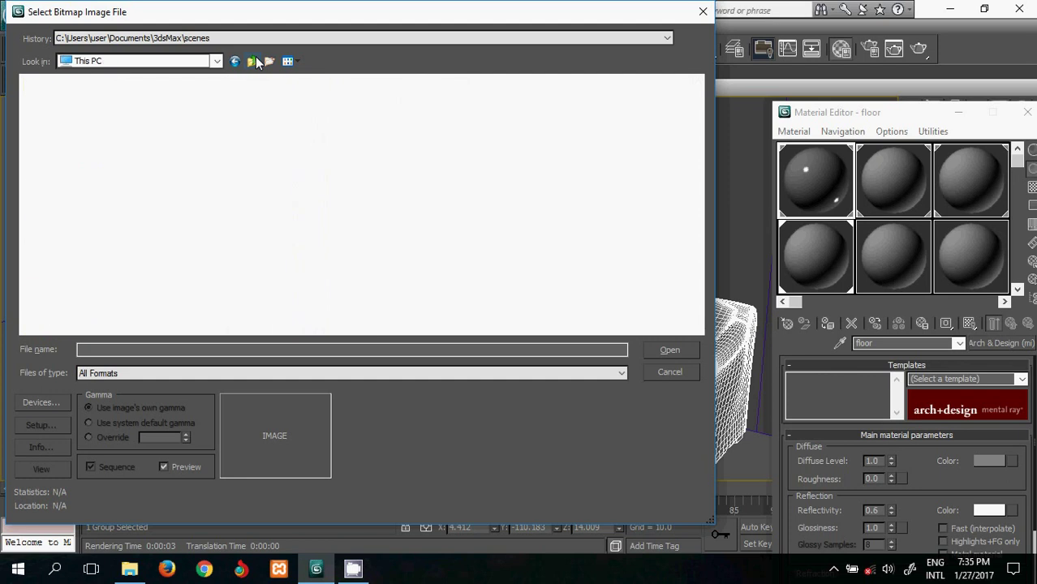
pyautogui.doubleClick(108, 213)
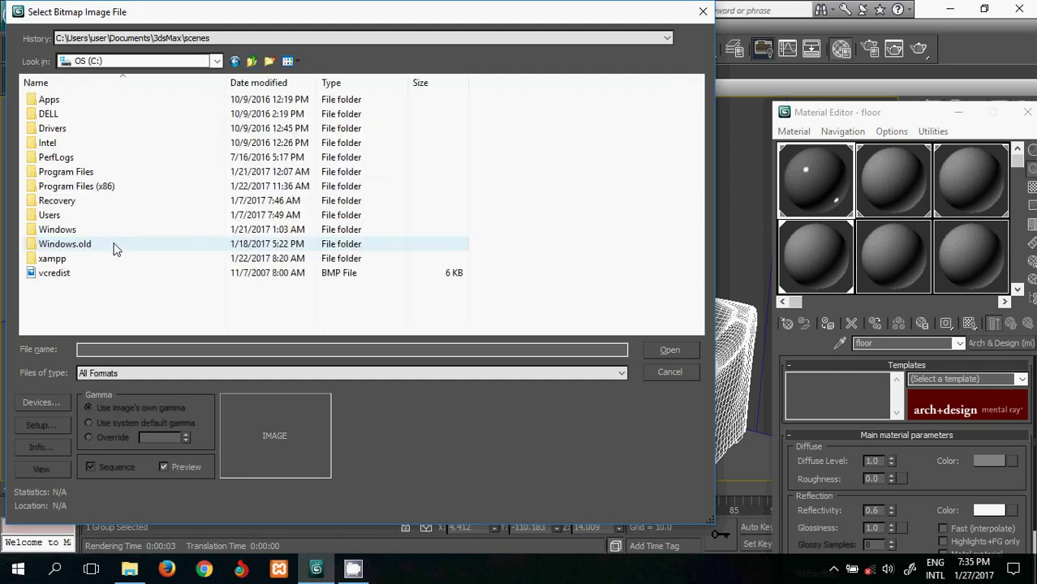
# Step: Navigate to C:\Program Files\Autodesk\3ds Max 2010\maps in the file dialog
pyautogui.doubleClick(73, 186)
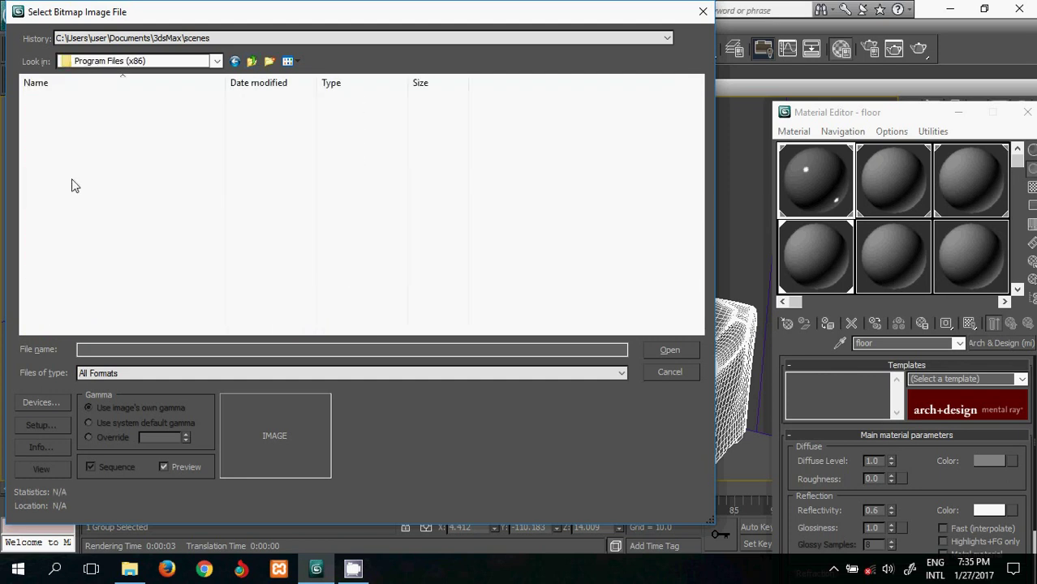
pyautogui.click(251, 62)
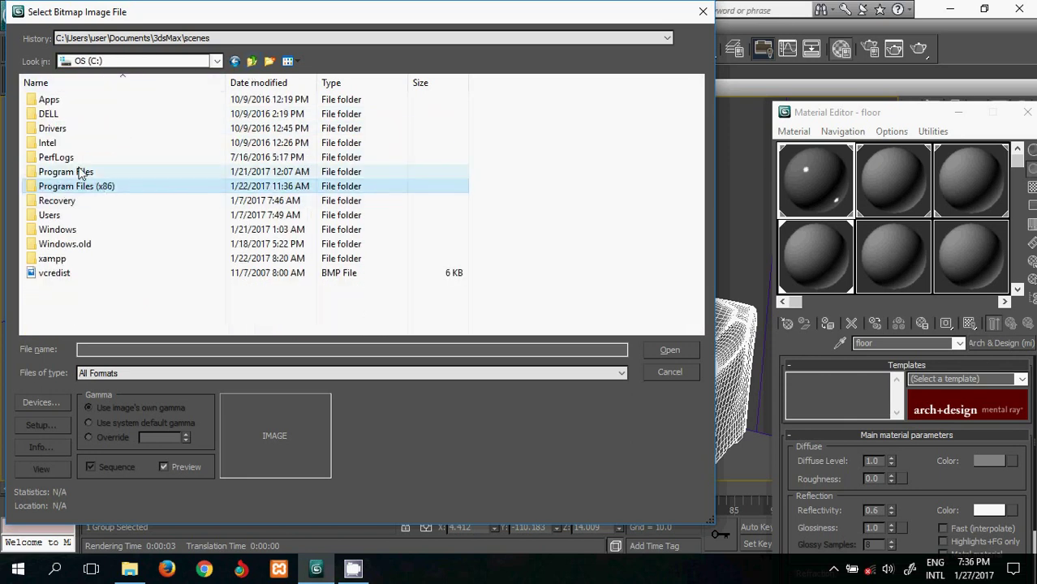
pyautogui.doubleClick(81, 169)
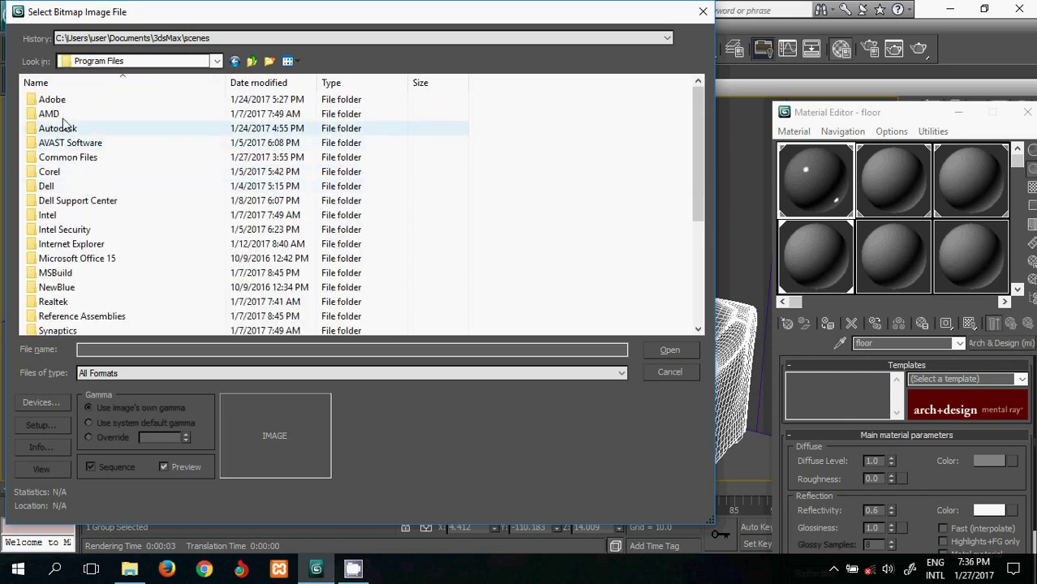
pyautogui.click(71, 130)
pyautogui.doubleClick(71, 130)
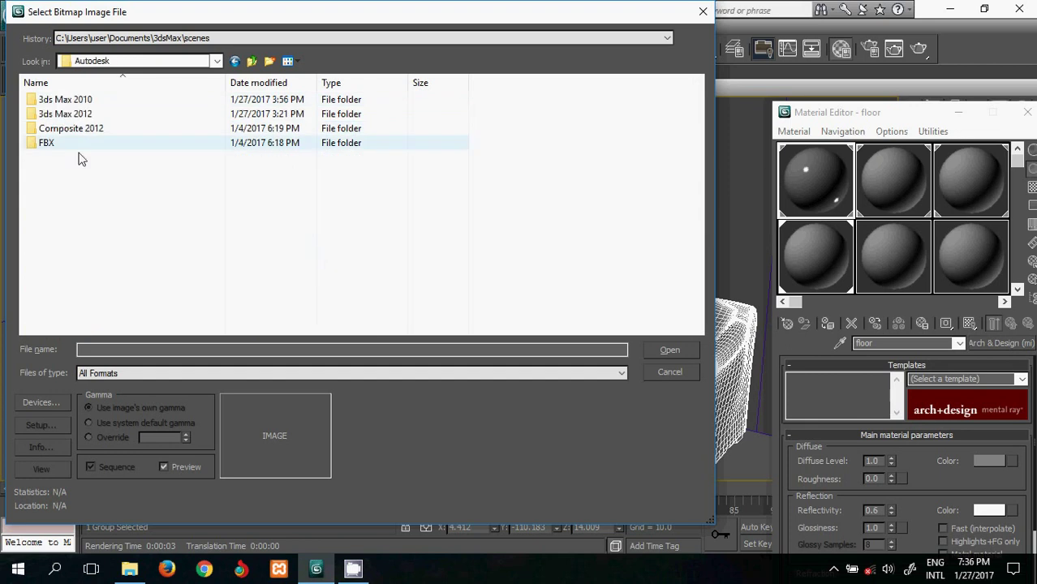
pyautogui.doubleClick(75, 99)
pyautogui.scroll(-3, 130, 248)
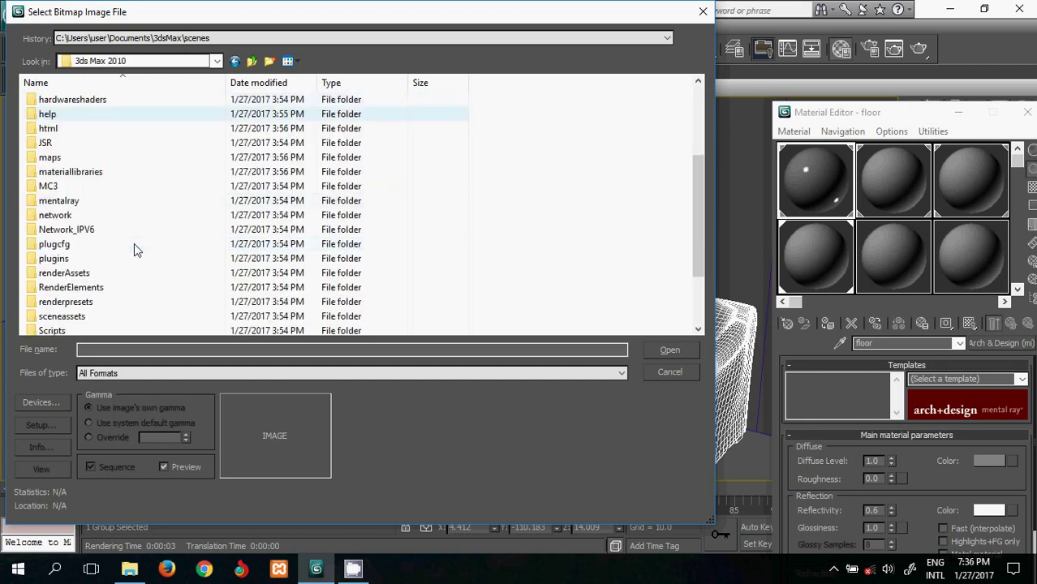
pyautogui.doubleClick(61, 177)
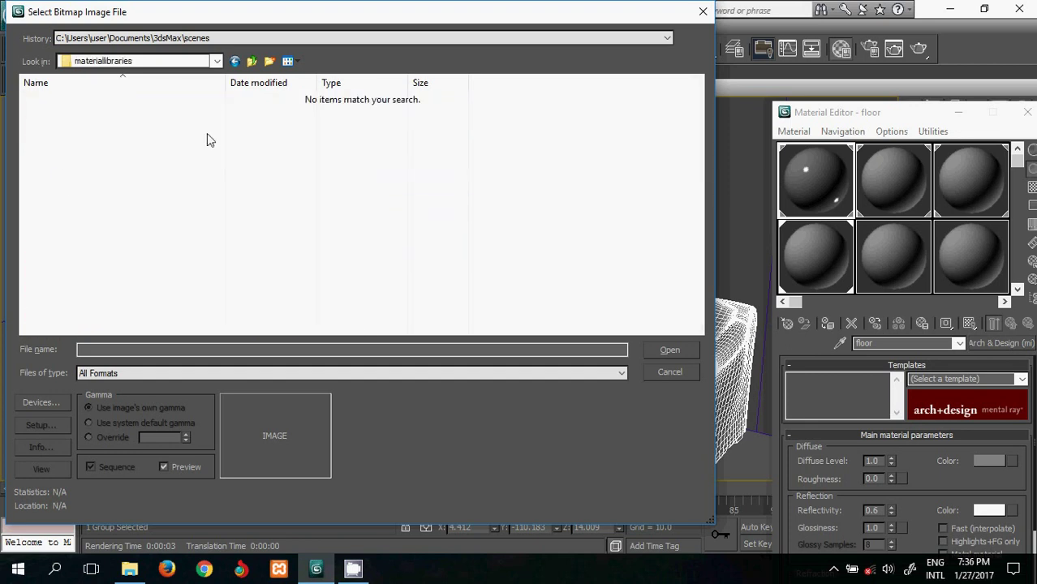
pyautogui.click(254, 62)
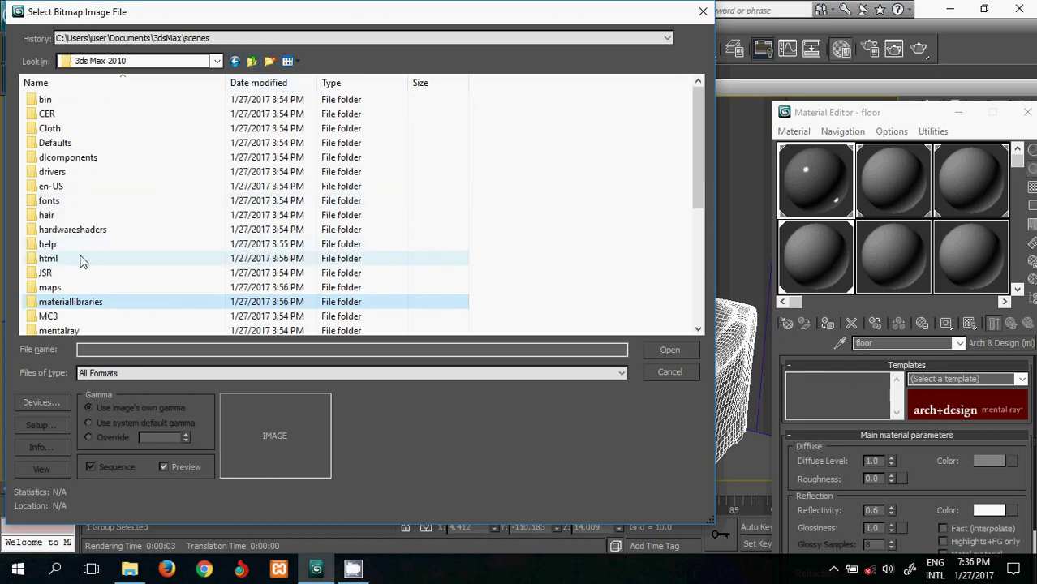
pyautogui.doubleClick(76, 282)
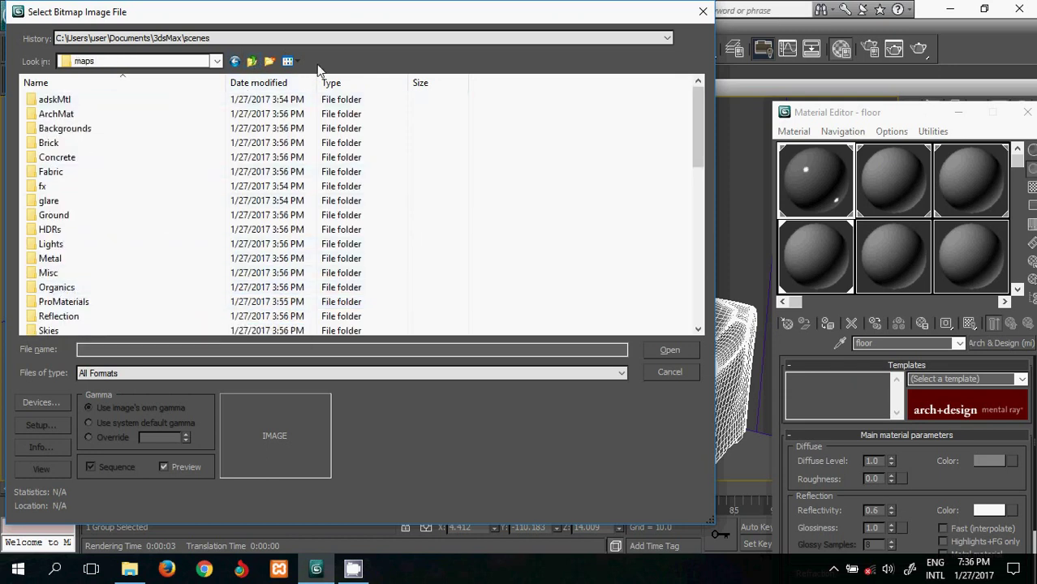
pyautogui.click(297, 62)
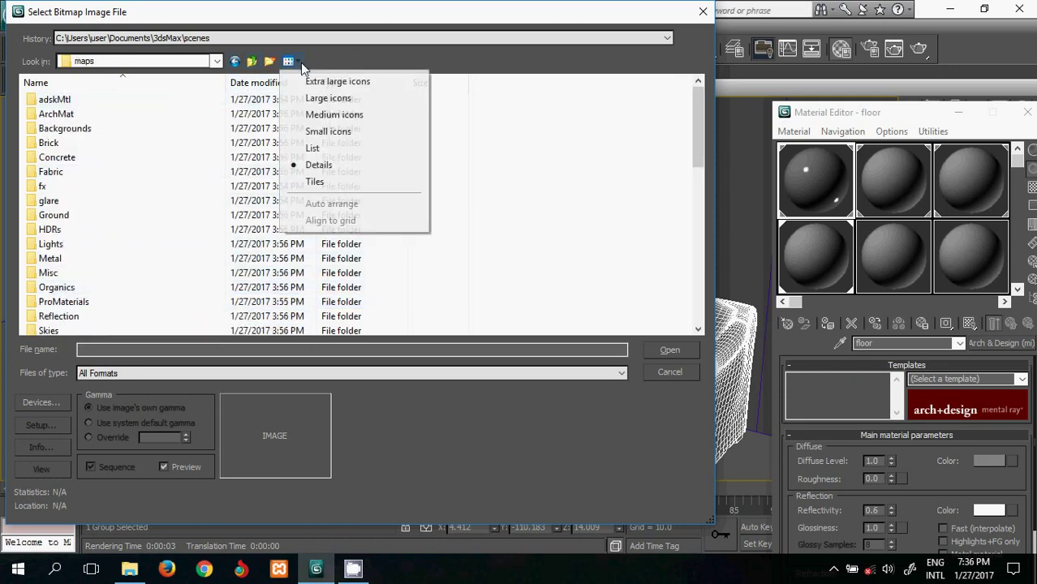
# Step: Show large thumbnails and browse the maps folder's subfolders and images
pyautogui.click(336, 99)
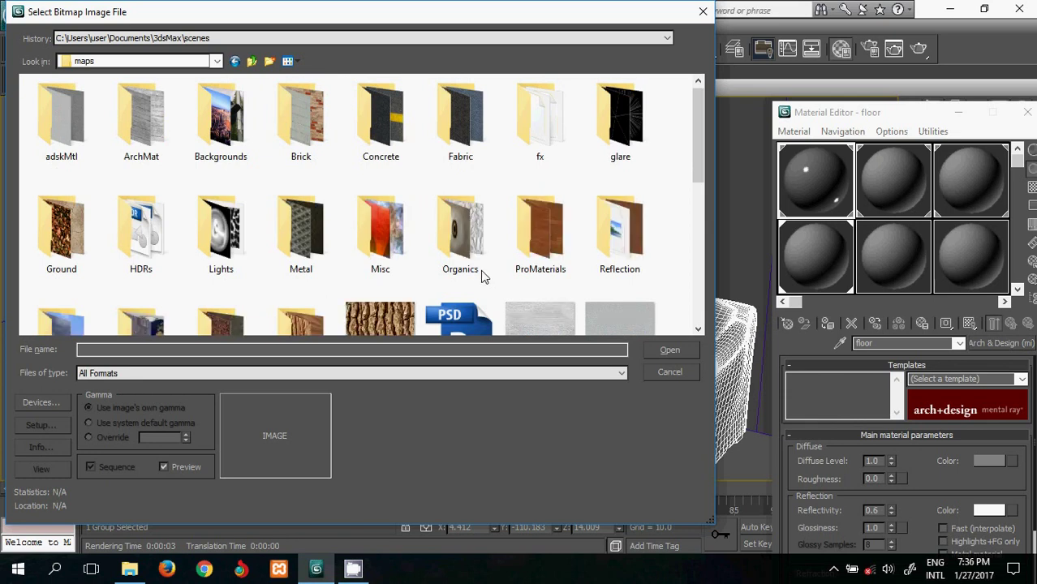
pyautogui.click(526, 237)
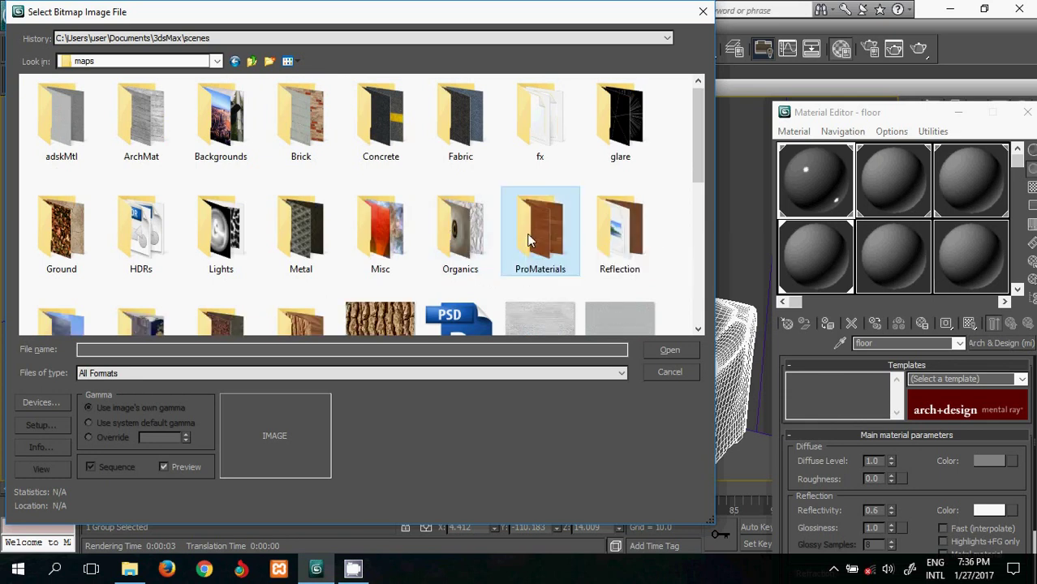
pyautogui.click(638, 121)
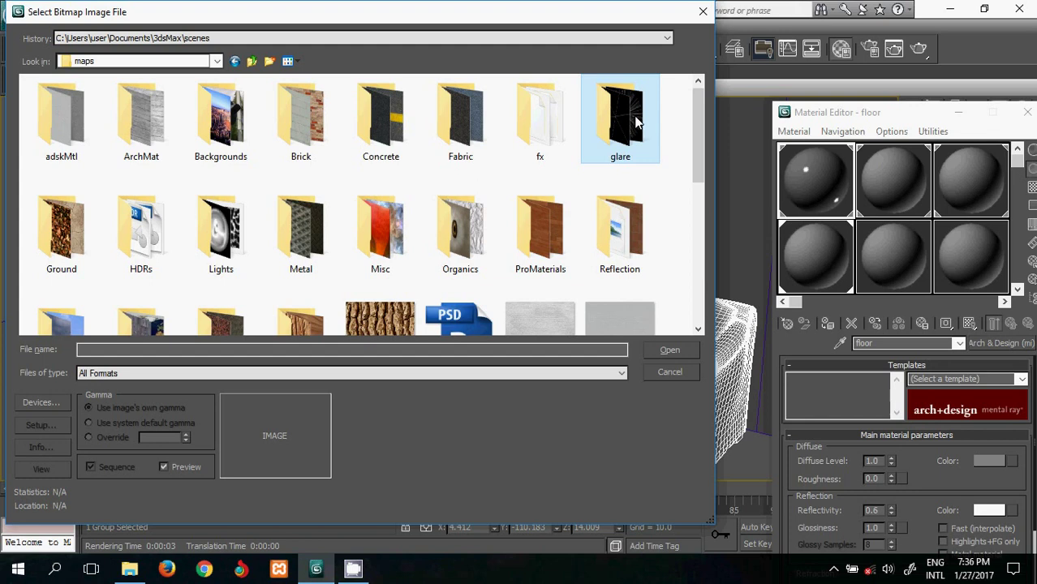
pyautogui.doubleClick(638, 122)
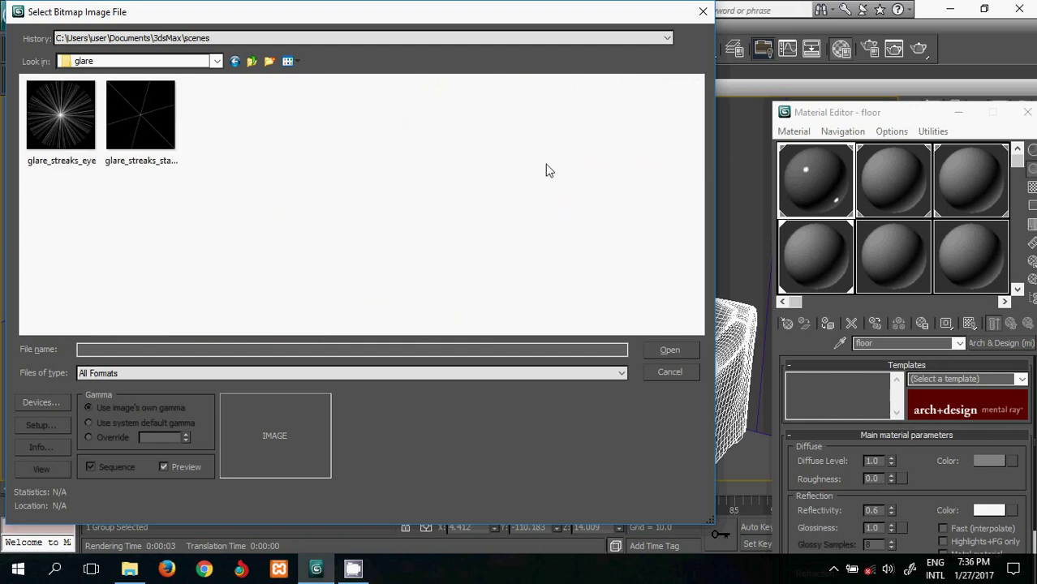
pyautogui.click(252, 62)
pyautogui.scroll(-5, 314, 213)
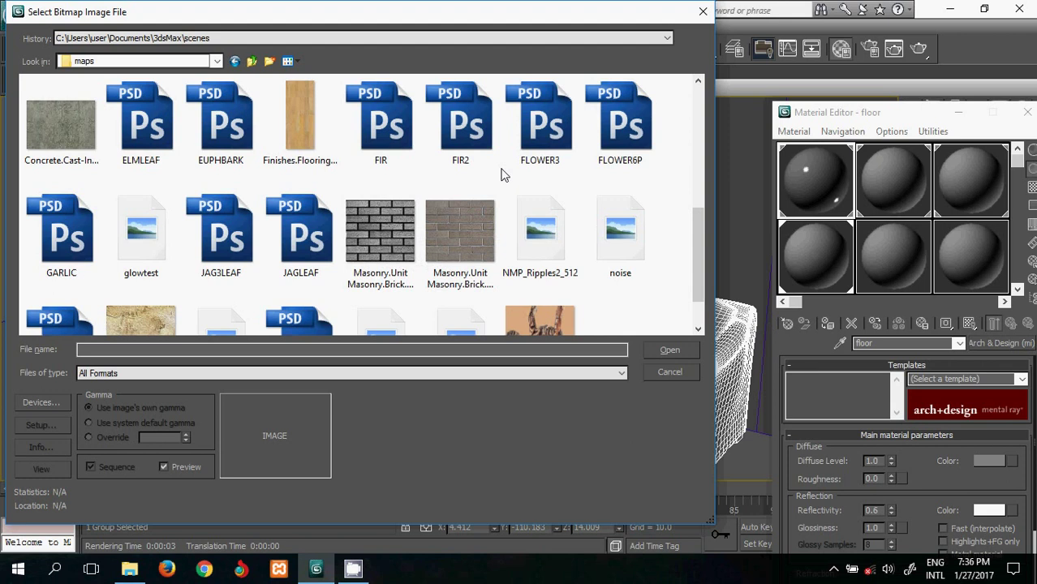
pyautogui.scroll(-1, 487, 170)
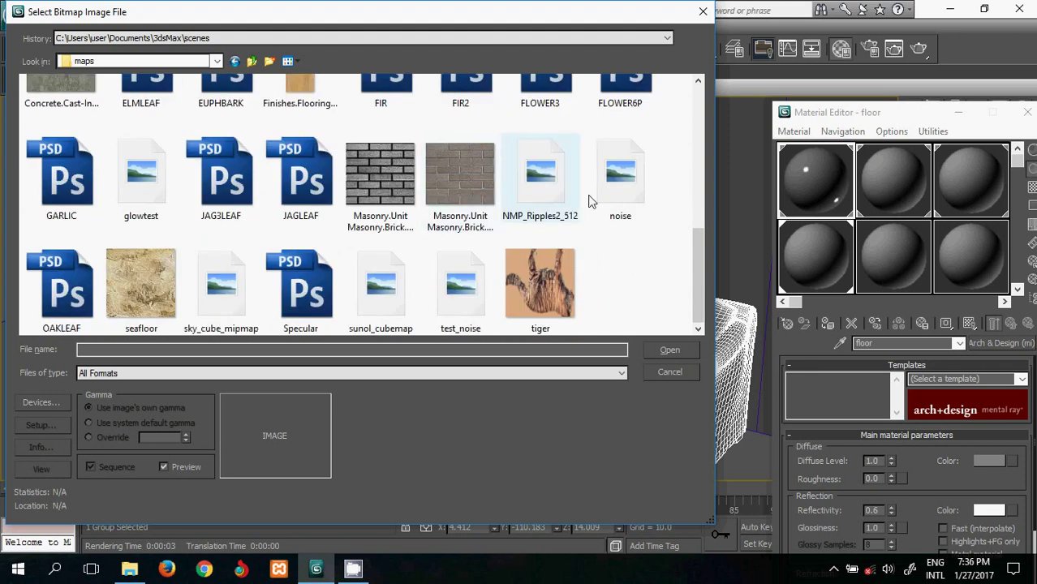
pyautogui.click(139, 294)
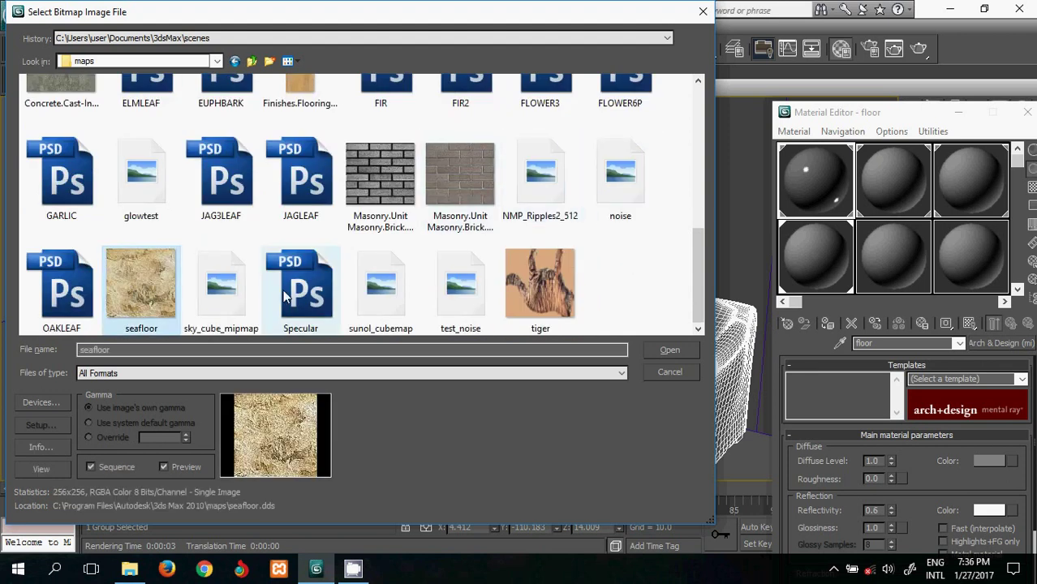
pyautogui.scroll(10, 361, 290)
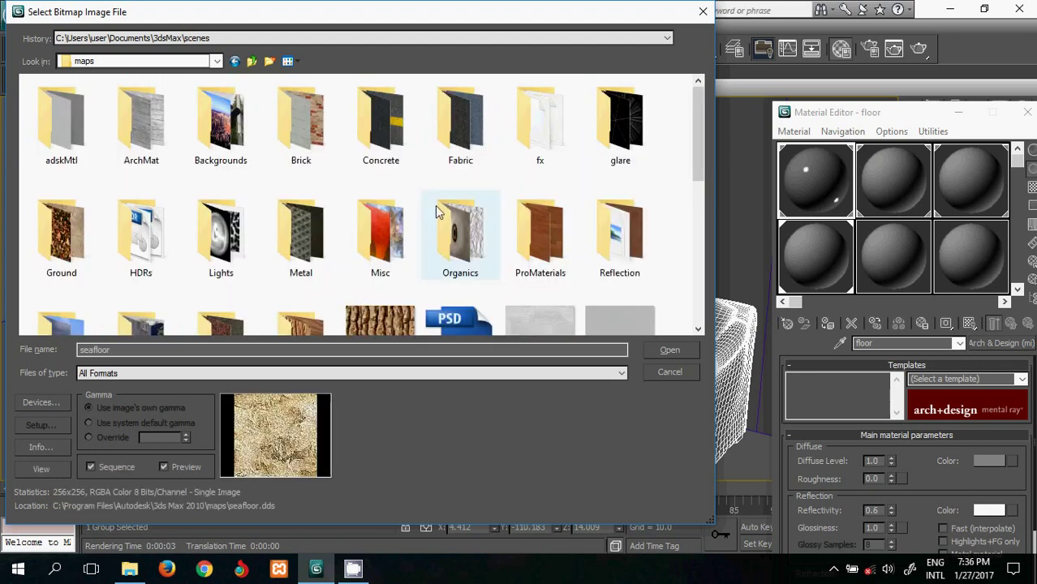
# Step: Load the 'painted stucco' image from the Concrete folder as the floor texture
pyautogui.doubleClick(378, 122)
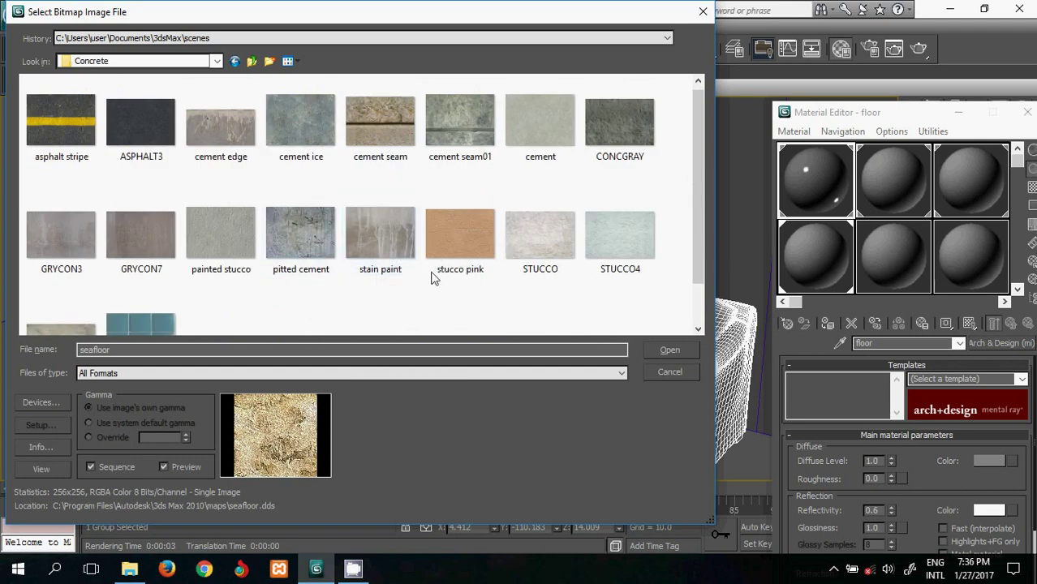
pyautogui.scroll(-2, 434, 277)
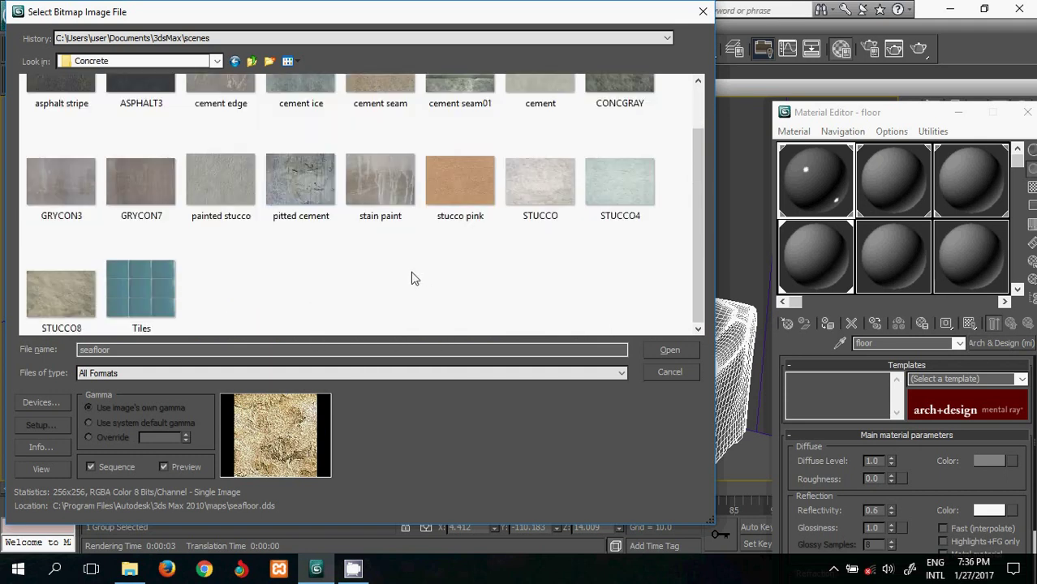
pyautogui.click(136, 303)
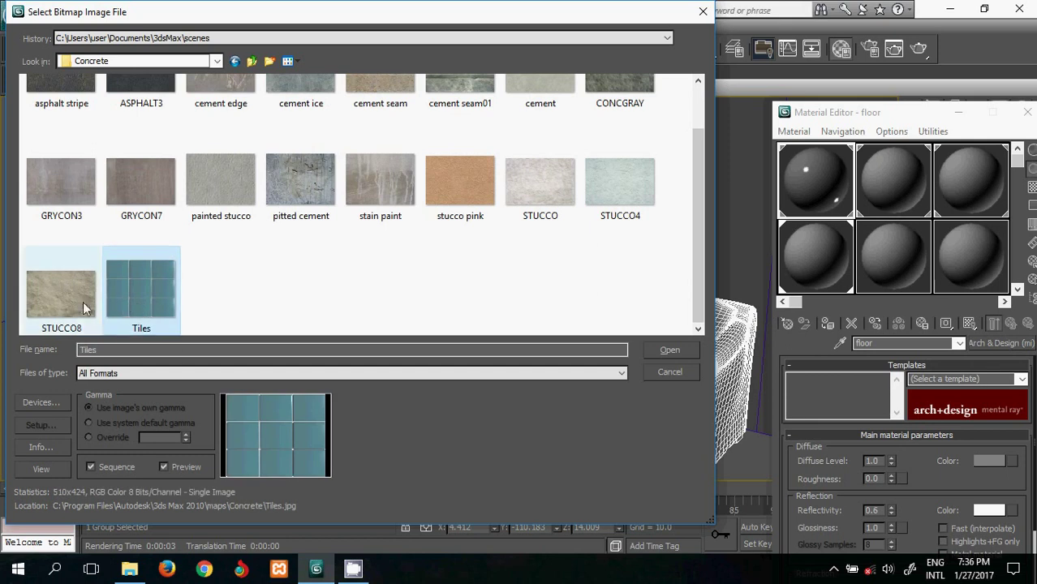
pyautogui.click(68, 186)
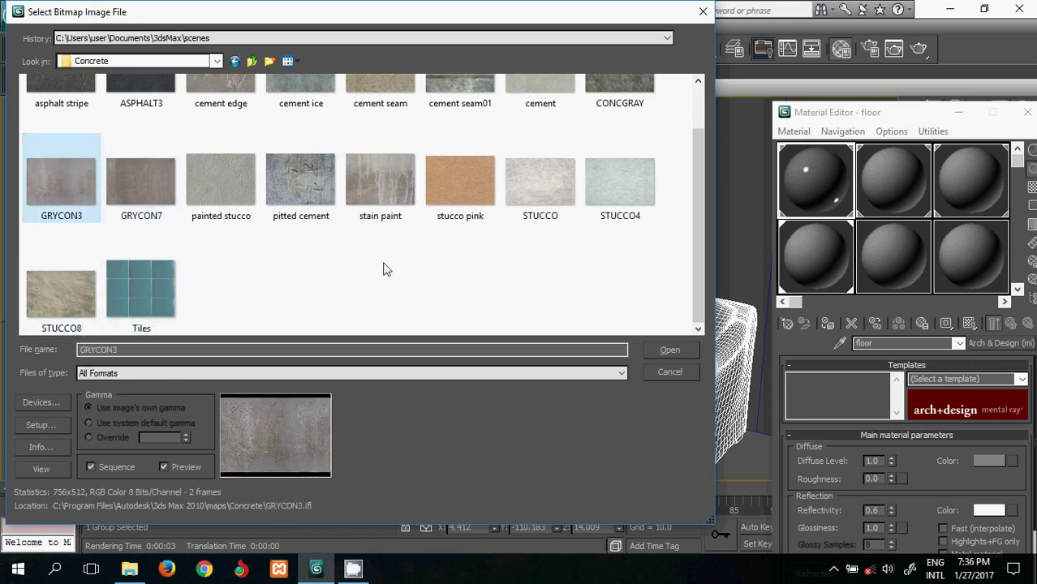
pyautogui.click(253, 203)
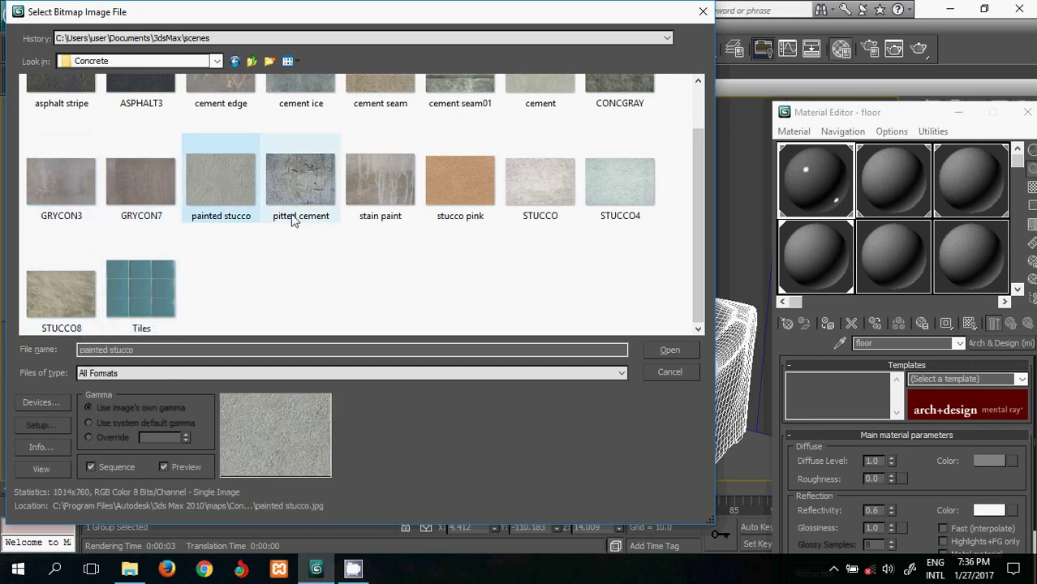
pyautogui.click(669, 349)
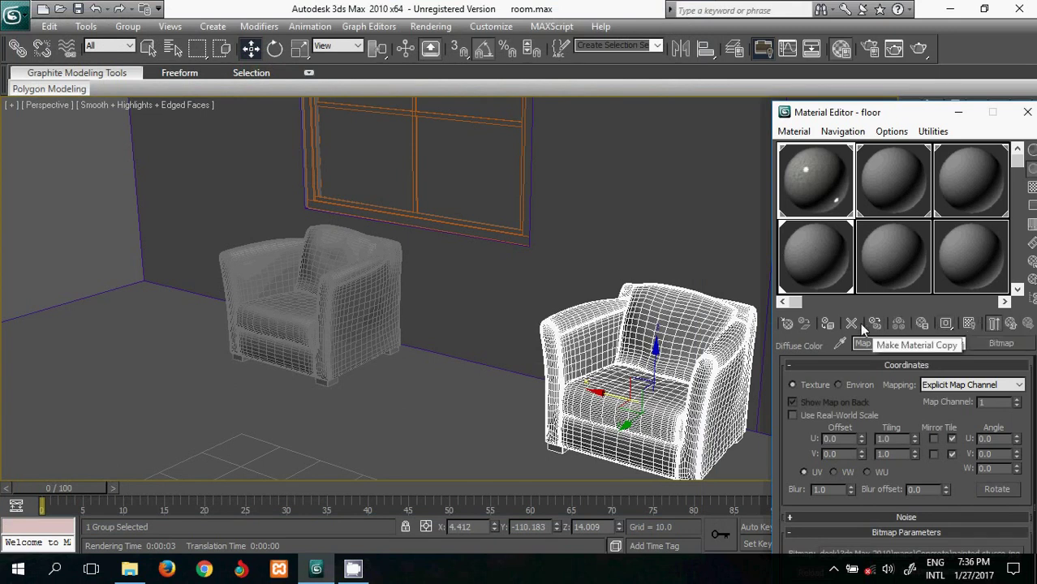
# Step: Assign the stucco floor material, show it in the viewport, and tile it 10 × 10 in U and V
pyautogui.click(830, 322)
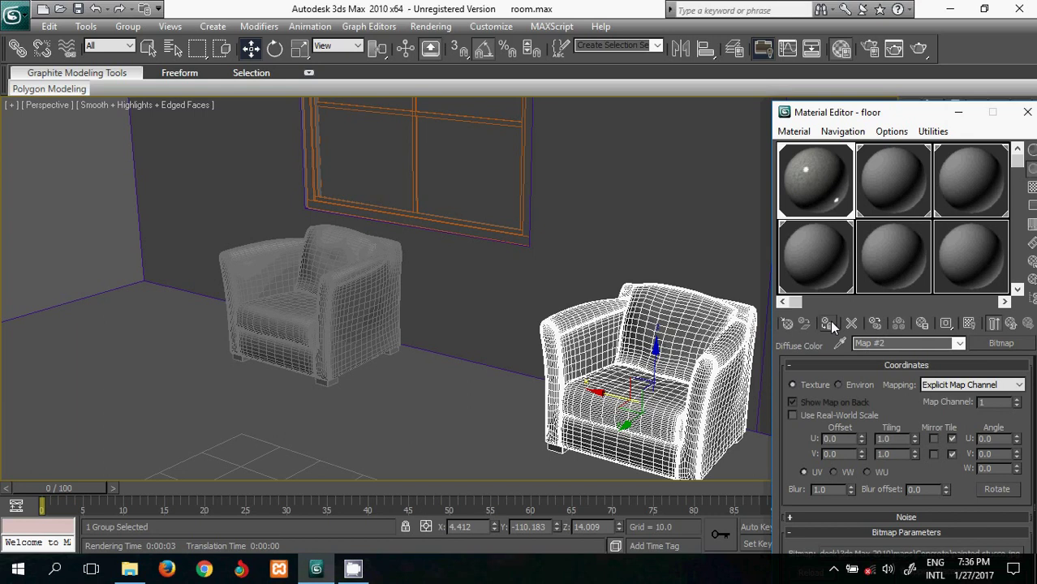
pyautogui.click(969, 323)
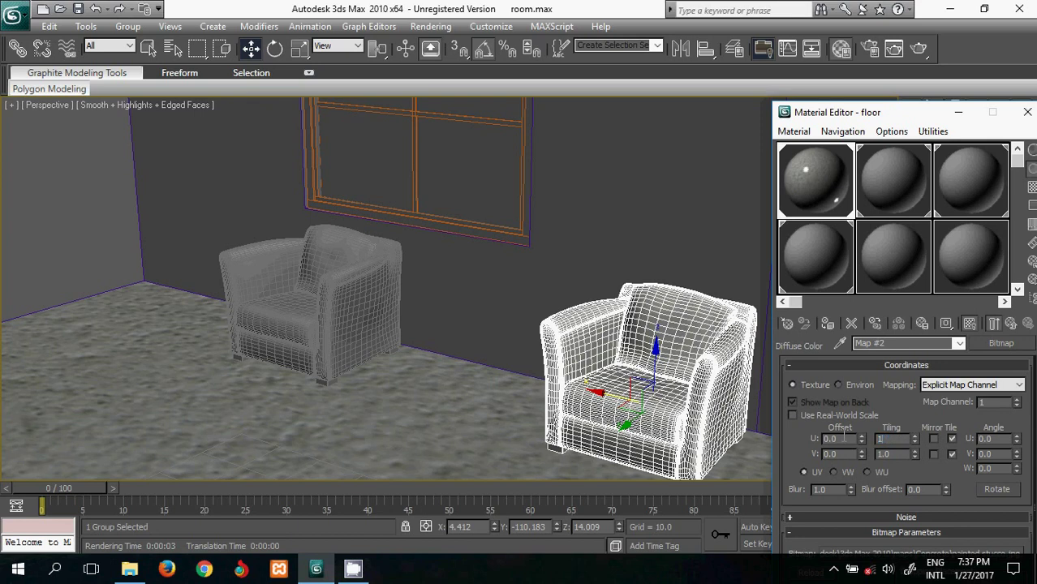
pyautogui.write('0')
pyautogui.press('Tab')
pyautogui.write('10')
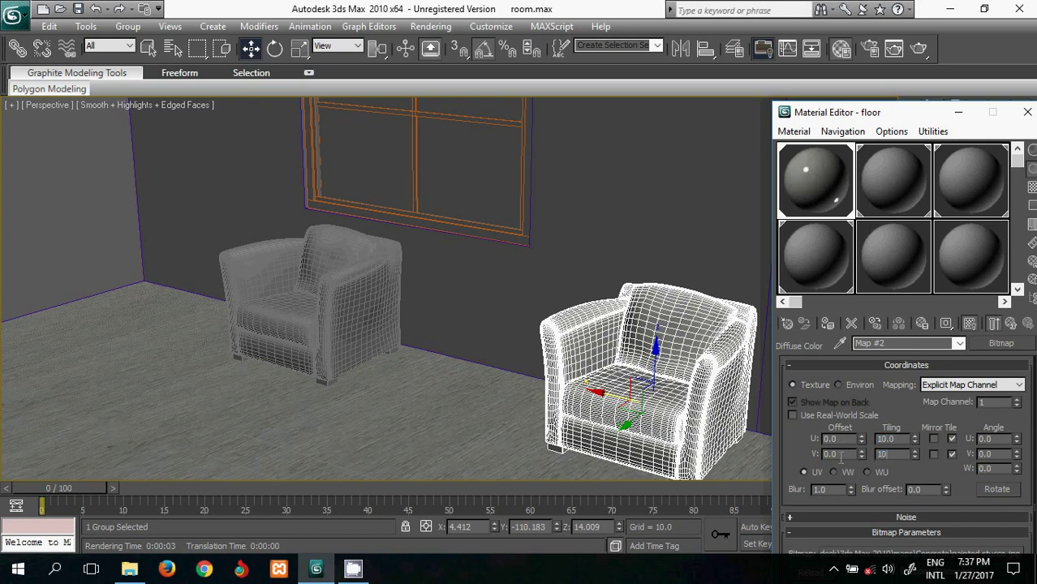
pyautogui.press('Return')
pyautogui.click(815, 189)
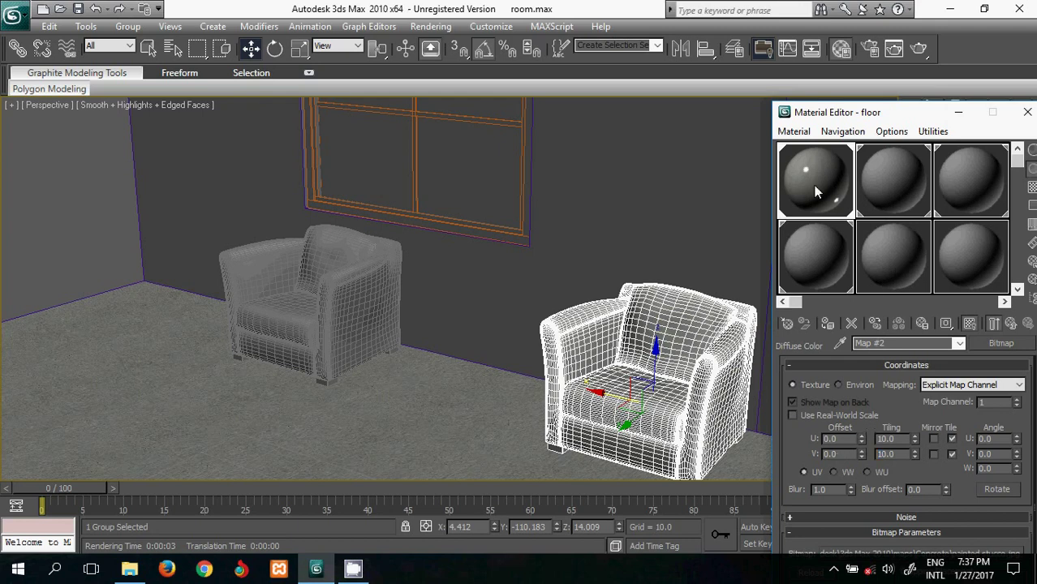
pyautogui.click(1010, 323)
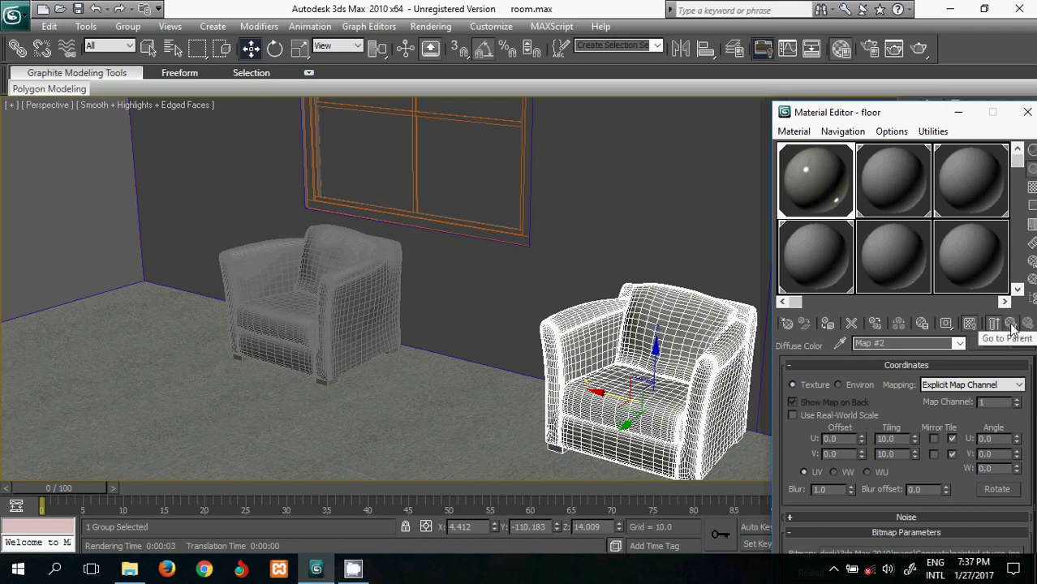
# Step: Set the floor's reflectivity to 0.1 and render a test view of the room
pyautogui.doubleClick(871, 511)
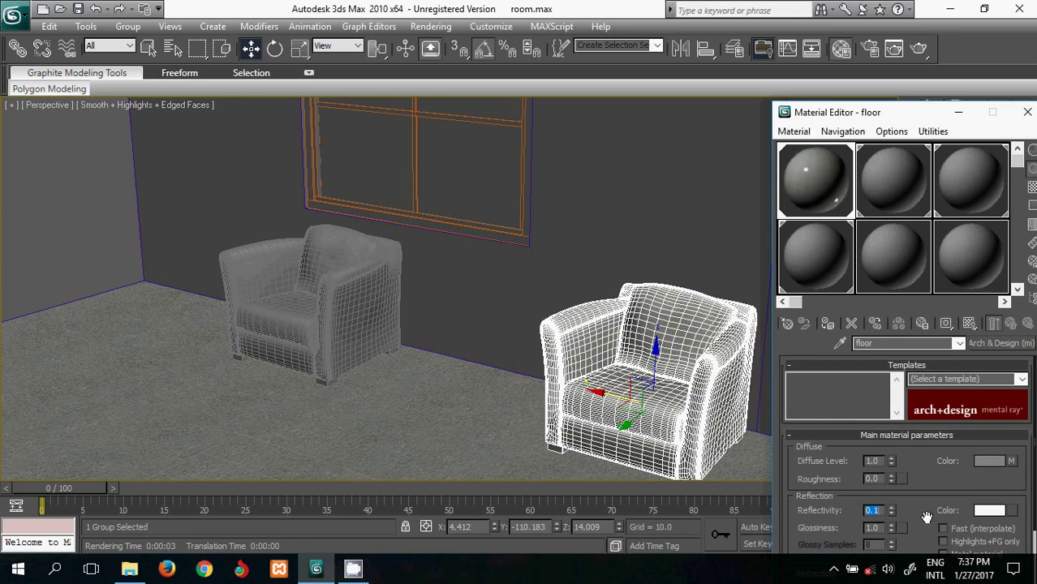
pyautogui.click(918, 49)
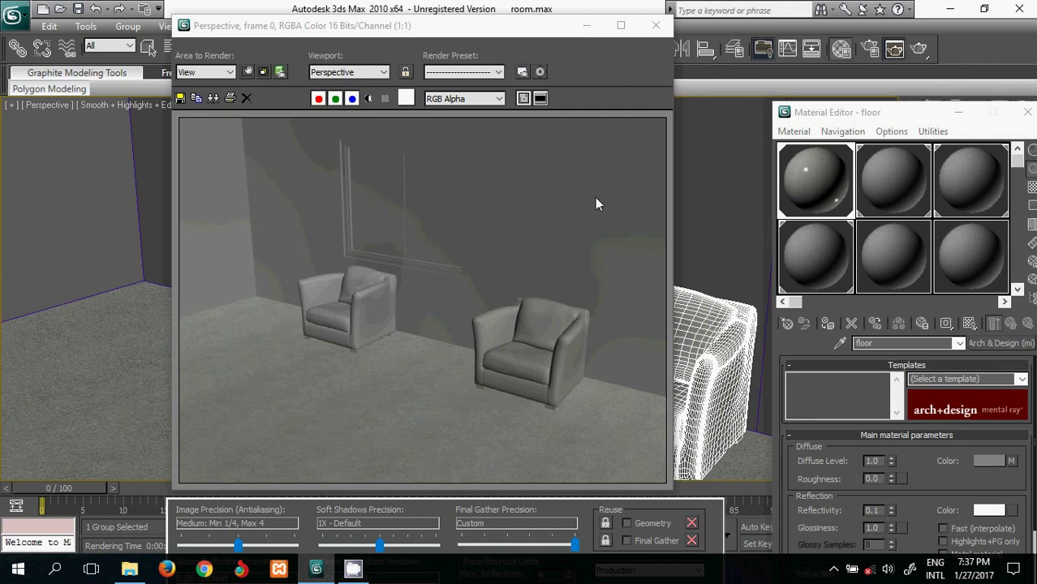
pyautogui.click(656, 25)
# Step: Make the wall material Arch & Design with a pure white diffuse colour
pyautogui.click(888, 186)
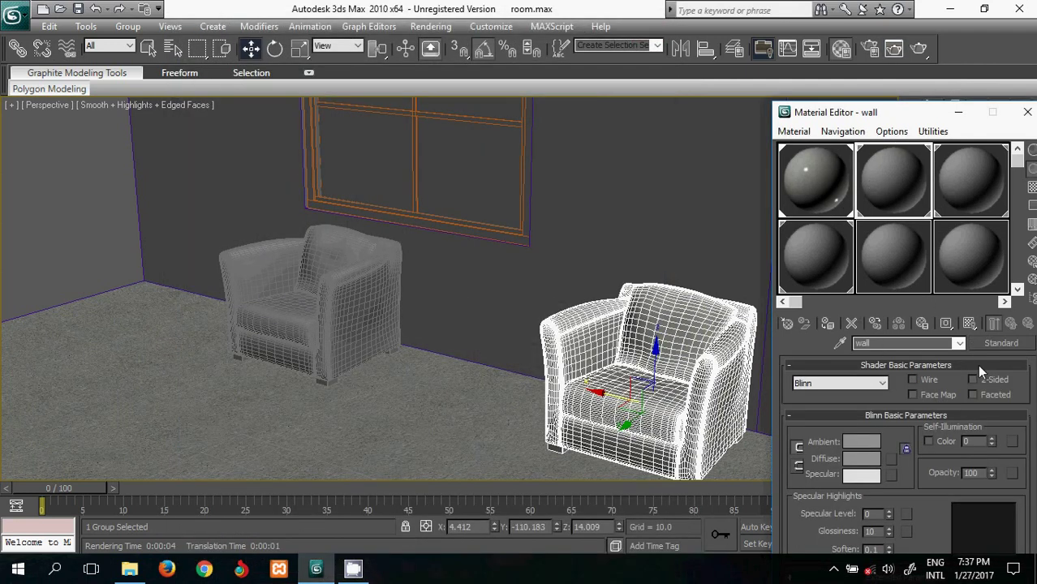
pyautogui.click(992, 342)
pyautogui.doubleClick(494, 125)
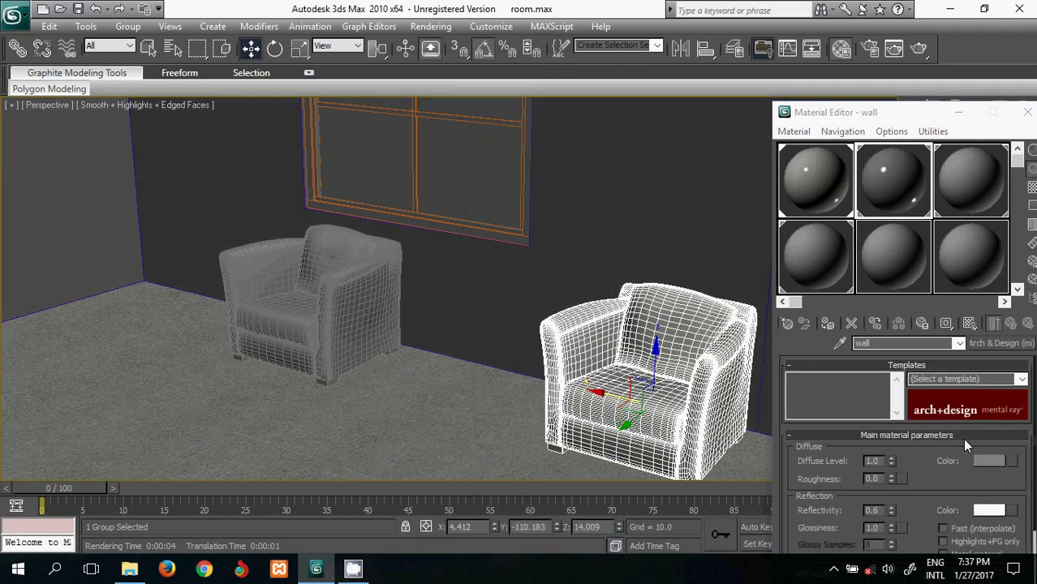
pyautogui.click(989, 460)
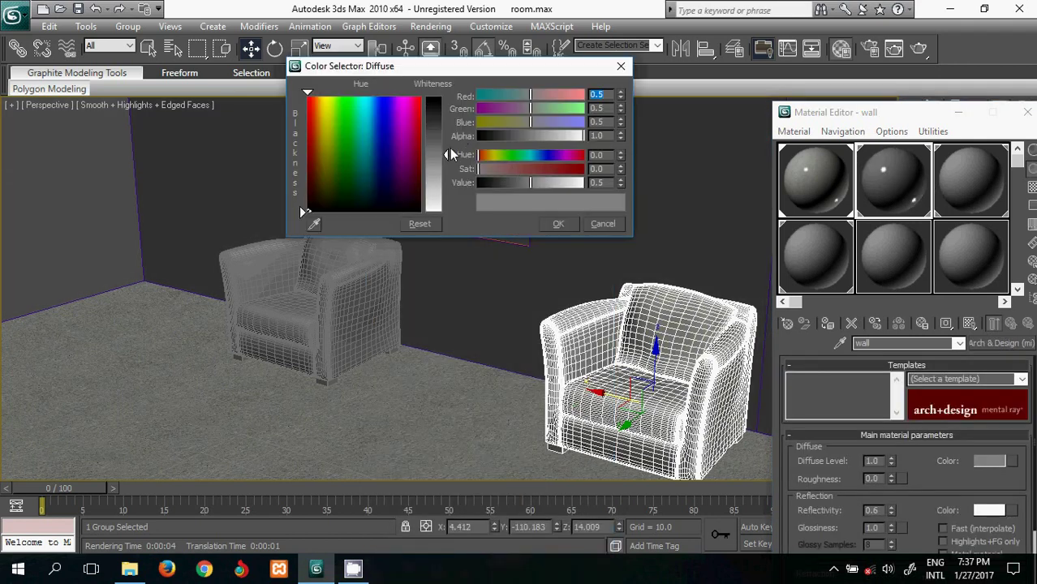
pyautogui.moveTo(449, 153); pyautogui.dragTo(446, 212)
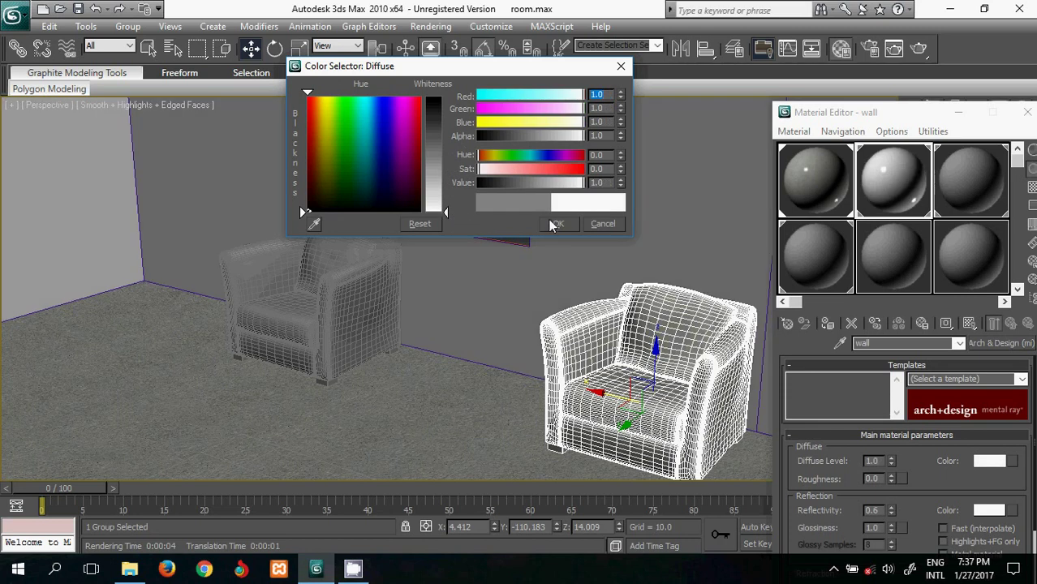
pyautogui.click(556, 224)
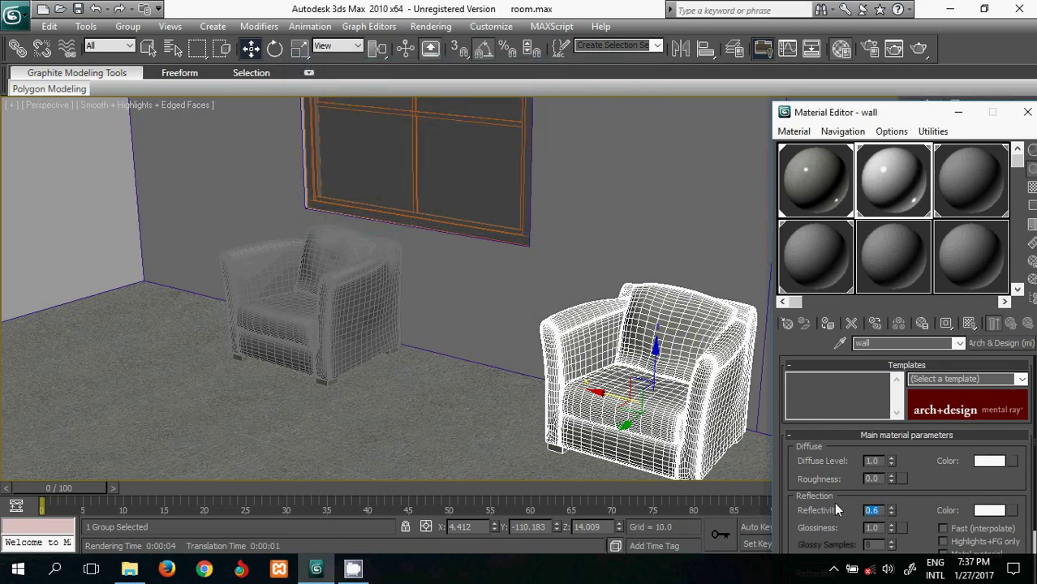
# Step: Set wall reflectivity to 0 and roughness to 0.2, then render the room
pyautogui.write('0')
pyautogui.doubleClick(875, 479)
pyautogui.write('0.2')
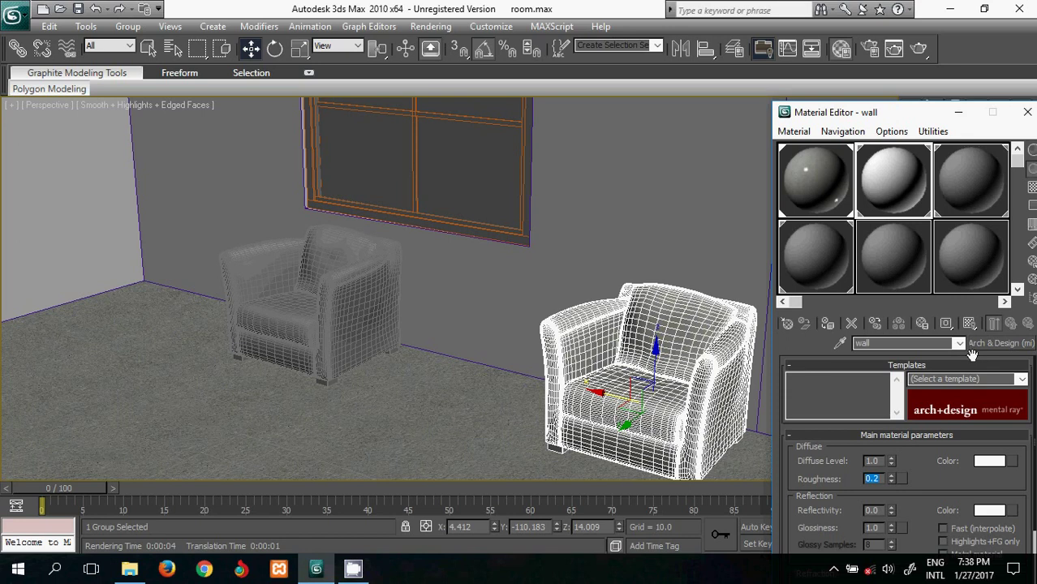
pyautogui.click(918, 49)
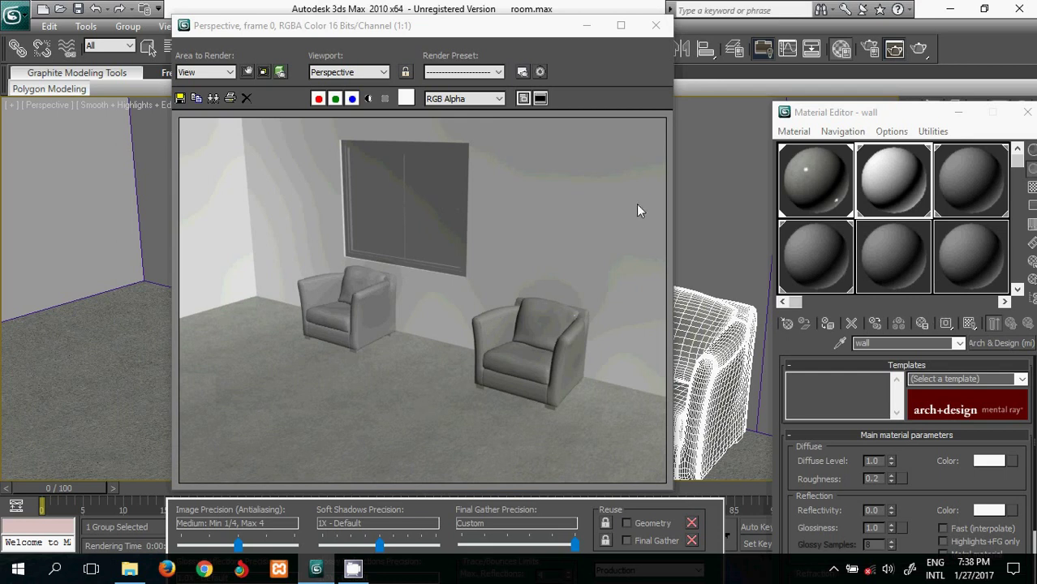
pyautogui.click(646, 31)
pyautogui.click(985, 180)
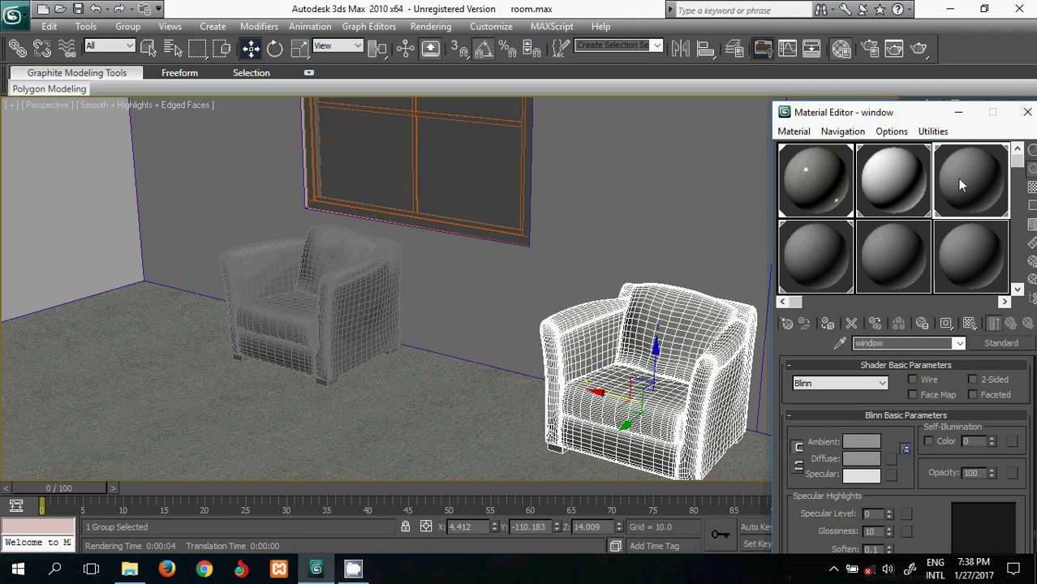
# Step: Change the window material to Arch & Design, then reopen the material type list
pyautogui.click(996, 344)
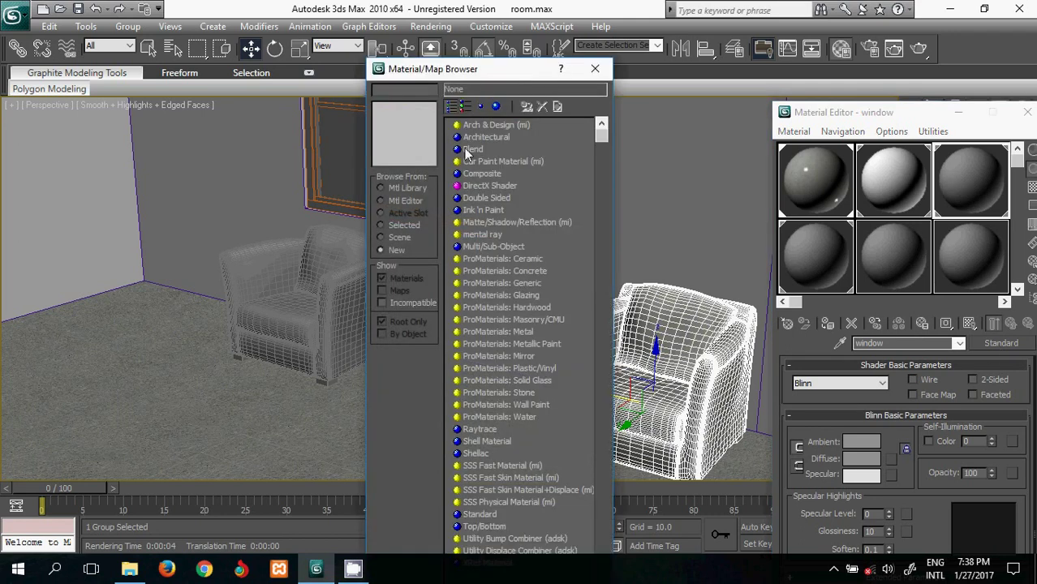
pyautogui.doubleClick(478, 138)
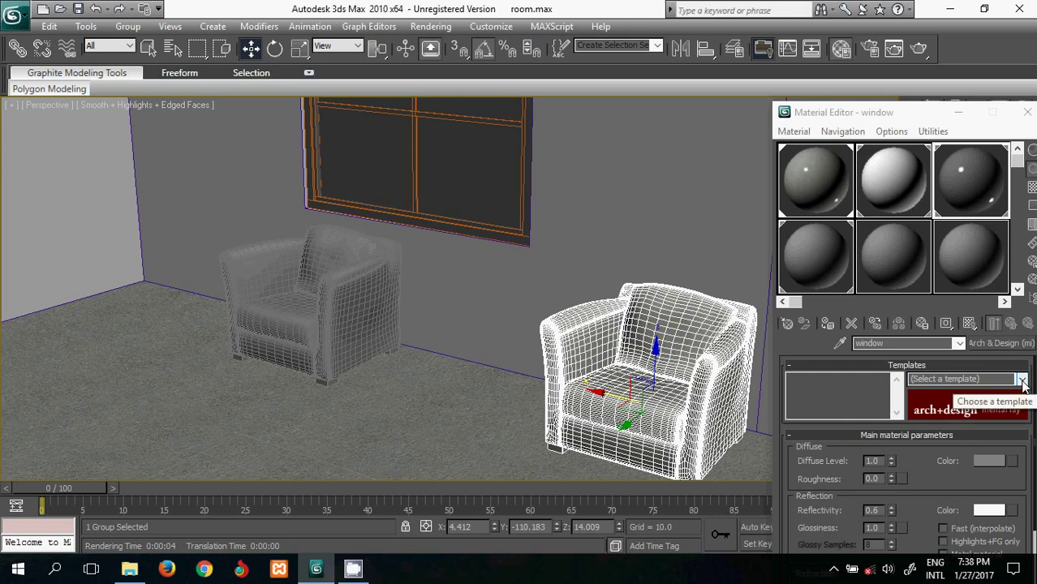
pyautogui.rightClick(1001, 345)
pyautogui.click(1000, 385)
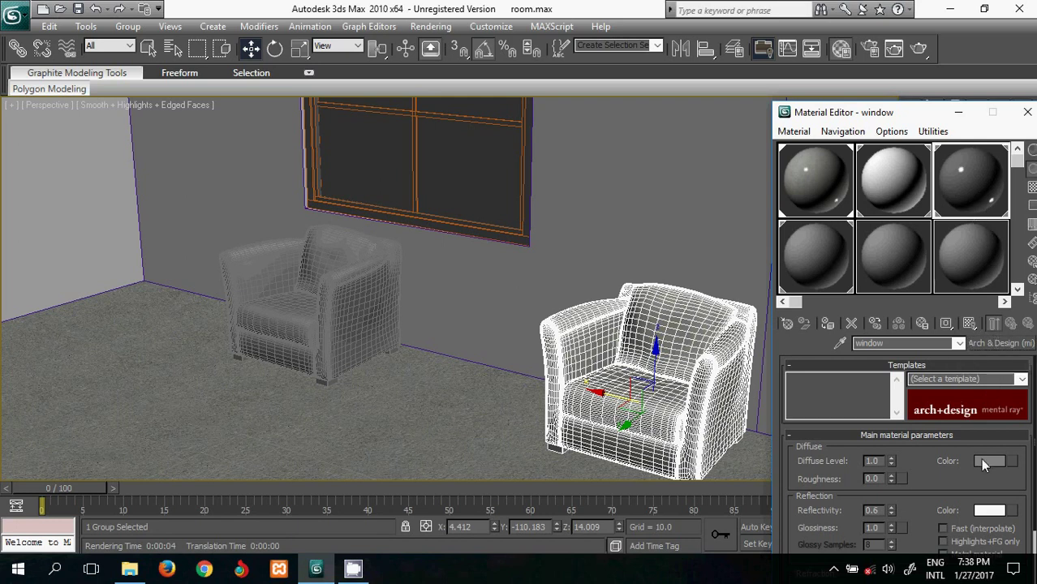
pyautogui.click(996, 344)
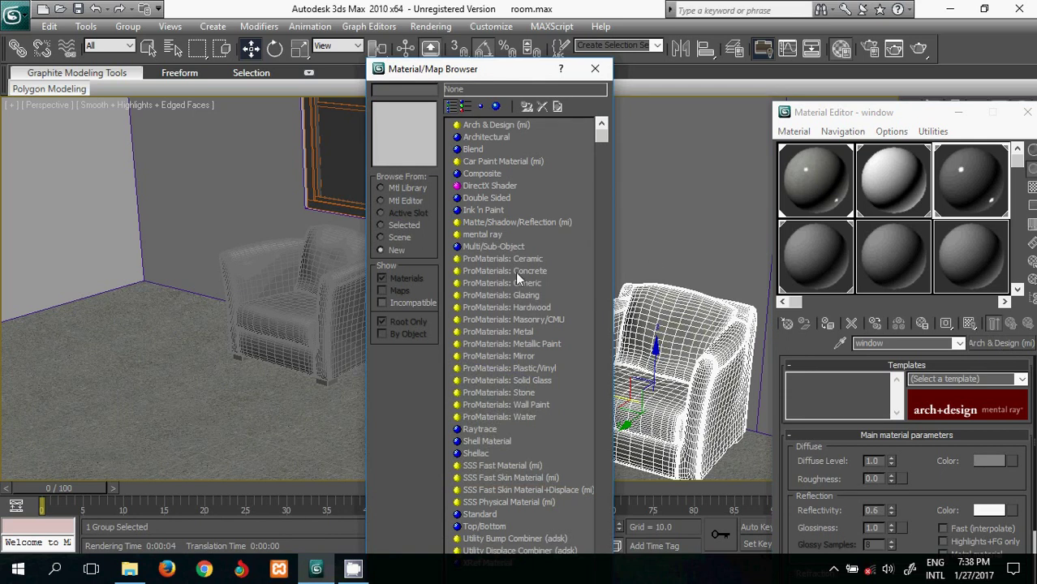
# Step: Convert the window material to Multi/Sub-Object with 5 sub-materials, keeping the Arch & Design material as the first
pyautogui.doubleClick(477, 247)
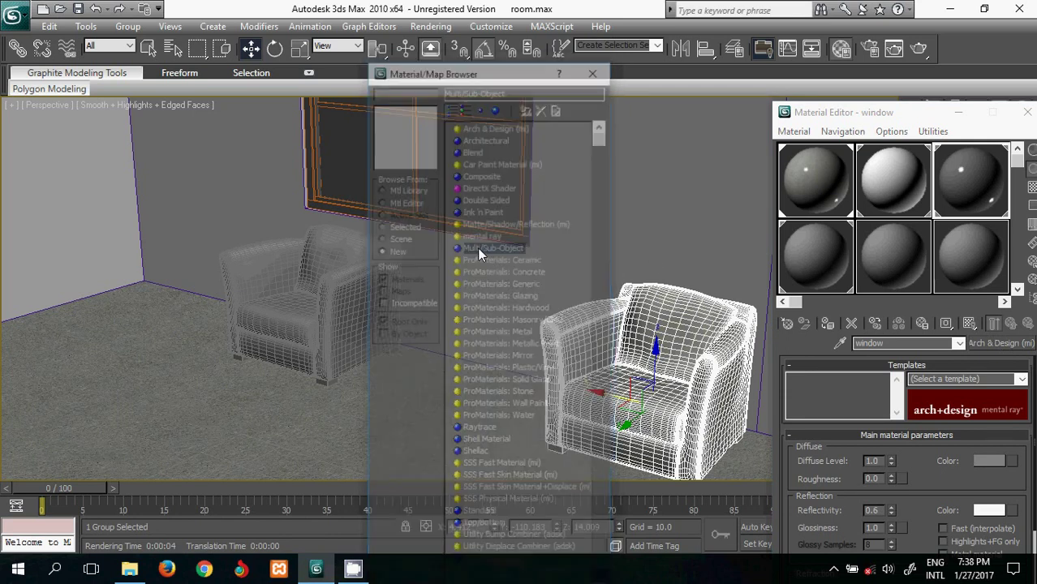
pyautogui.click(871, 455)
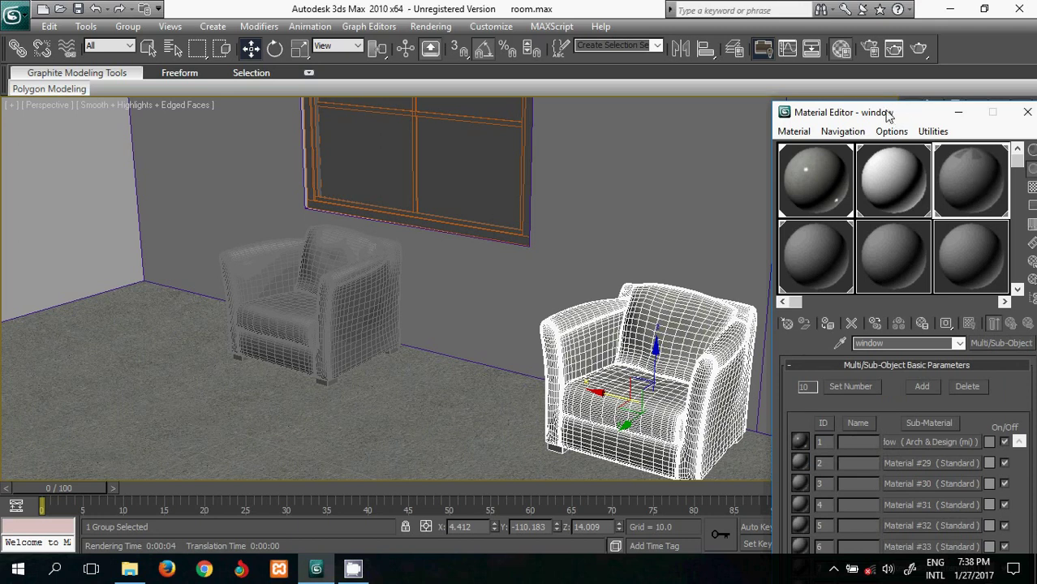
pyautogui.moveTo(889, 115); pyautogui.dragTo(821, 50)
pyautogui.click(775, 323)
pyautogui.write('5')
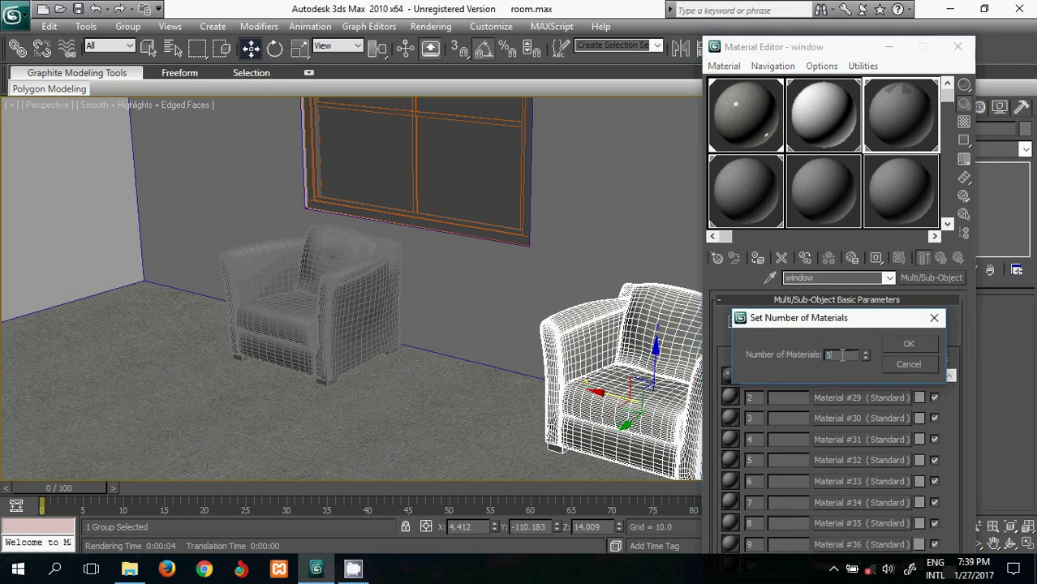
pyautogui.click(920, 342)
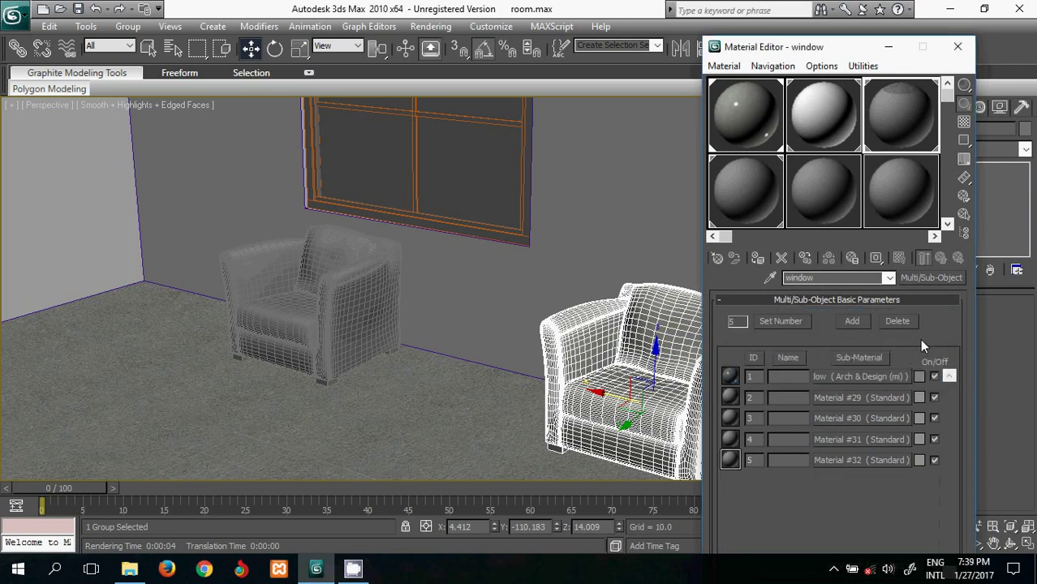
pyautogui.click(839, 378)
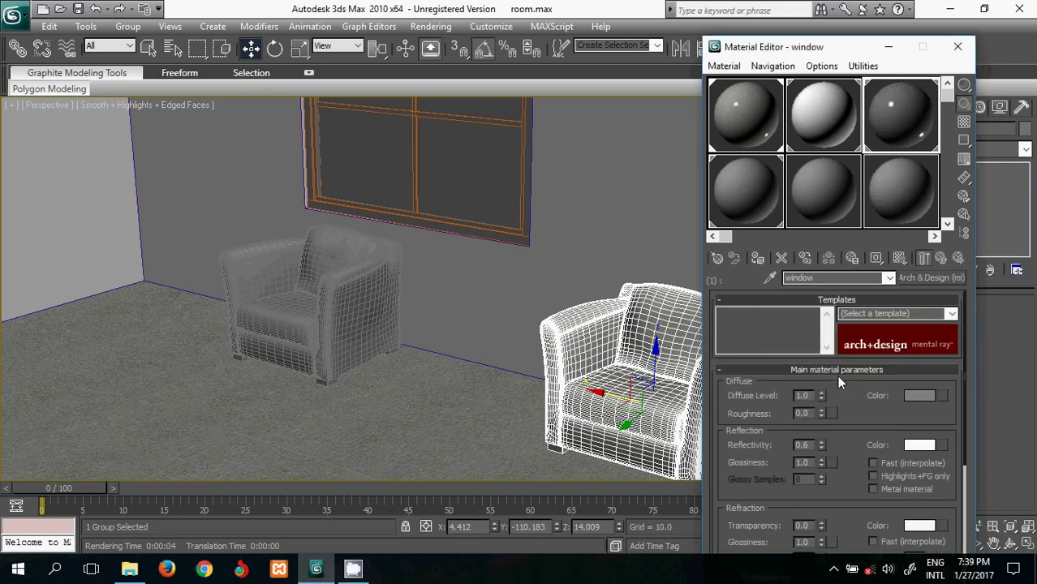
# Step: Apply the Glossy Varnished Wood template to the window's first sub-material
pyautogui.click(954, 313)
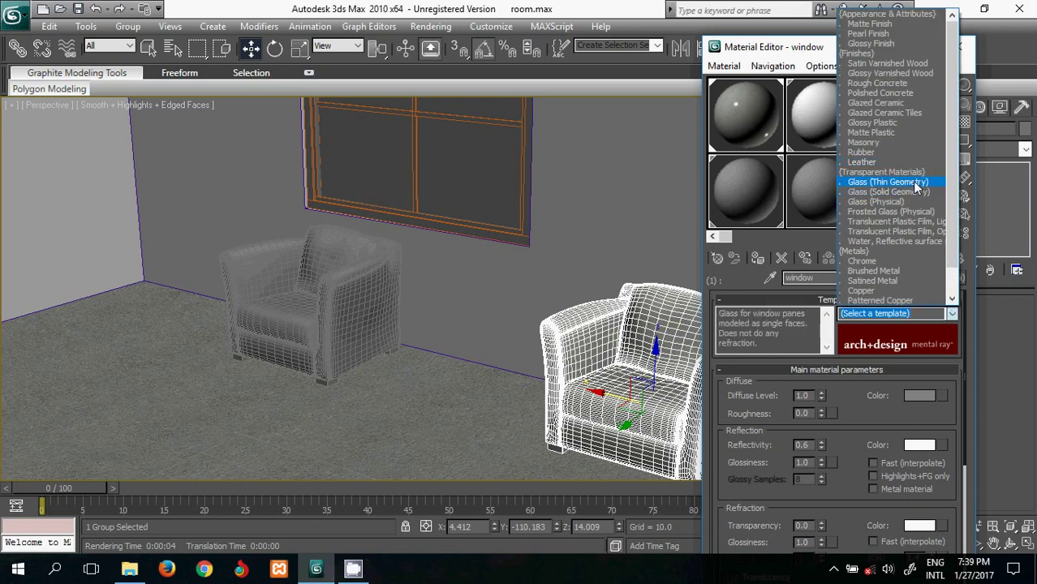
pyautogui.click(900, 74)
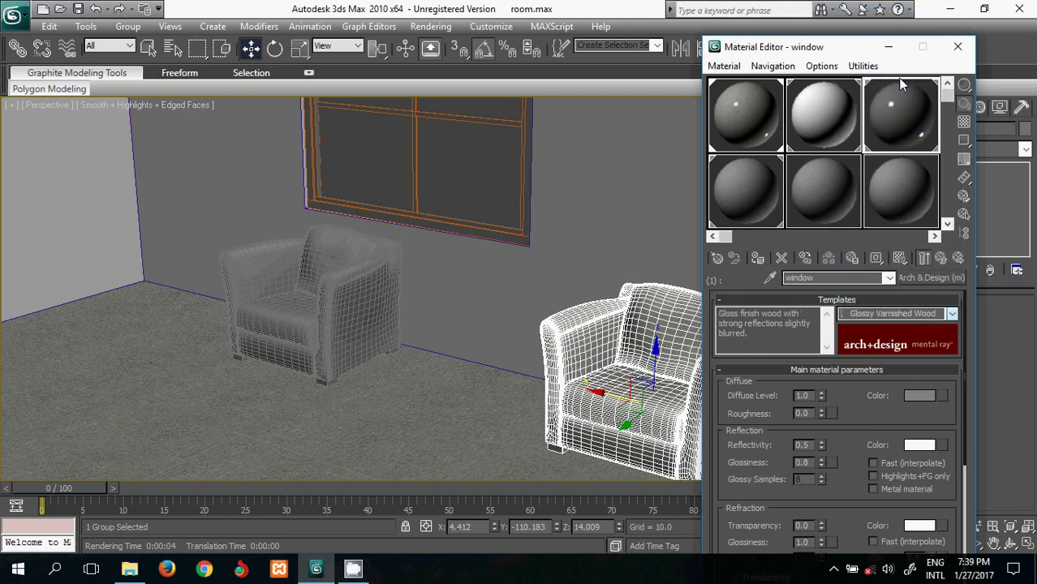
pyautogui.click(939, 259)
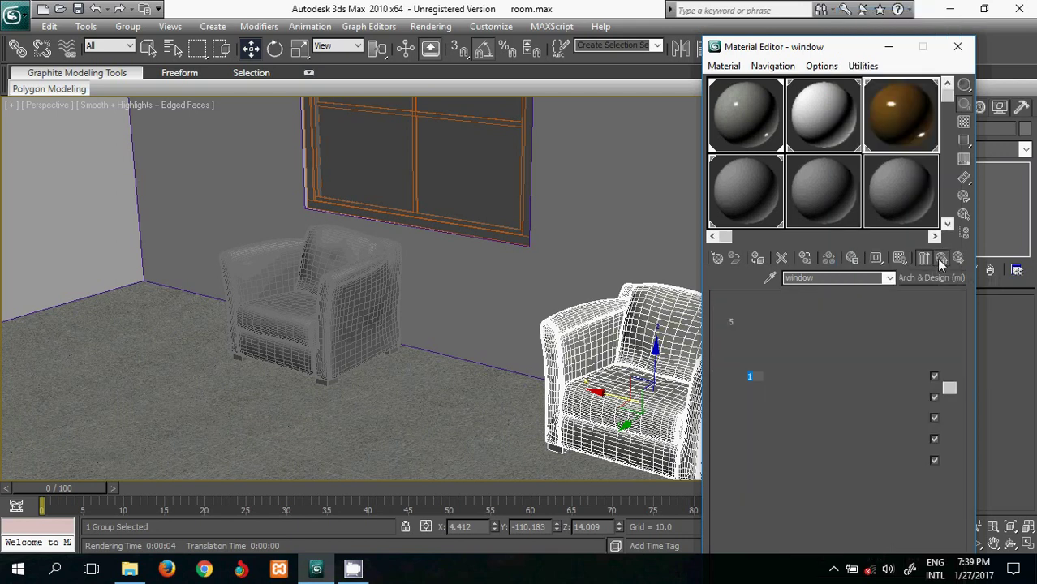
# Step: Instance the wood sub-material into sub-material slots 2, 4 and 5
pyautogui.moveTo(847, 377); pyautogui.dragTo(846, 396)
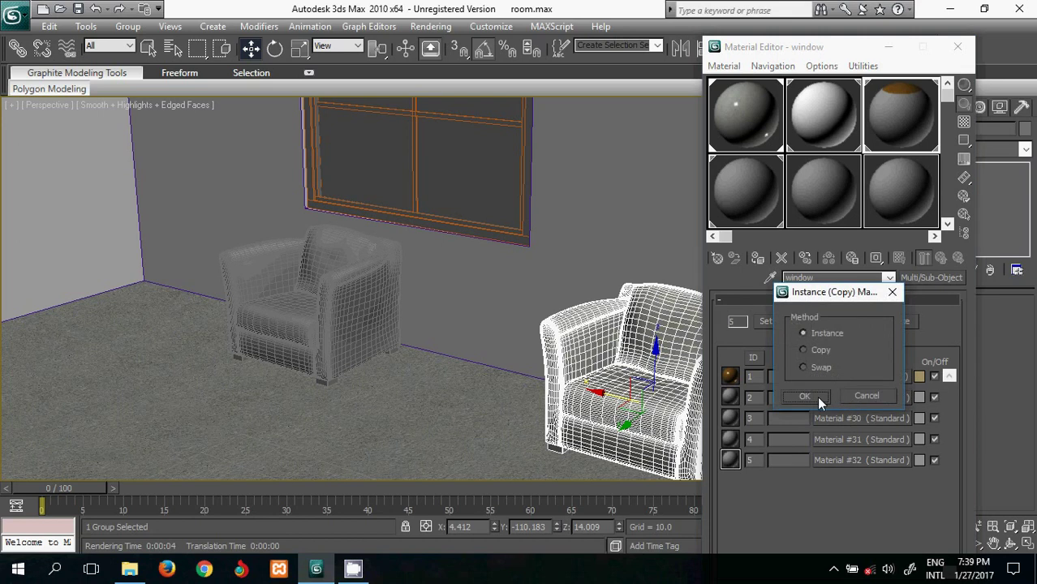
pyautogui.click(816, 396)
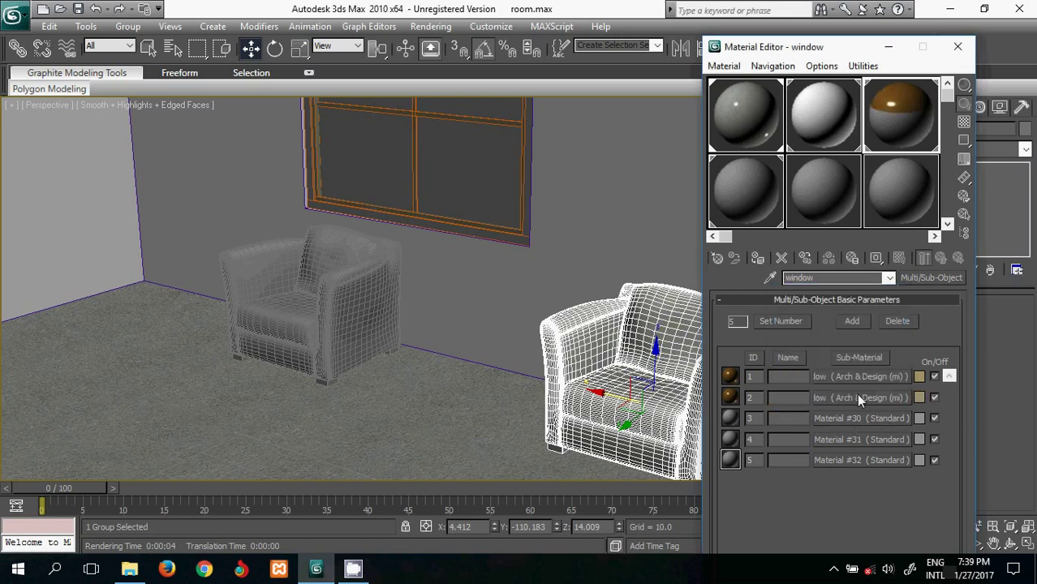
pyautogui.moveTo(856, 396); pyautogui.dragTo(856, 467)
pyautogui.click(817, 394)
pyautogui.click(812, 398)
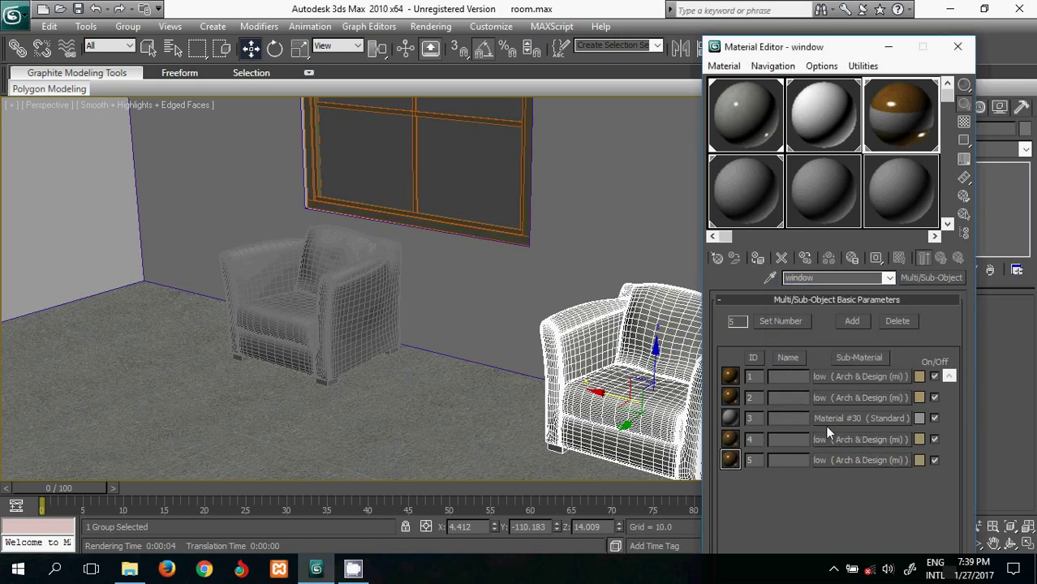
# Step: Make sub-material 3 an Arch & Design material using the Glass (Solid Geometry) template
pyautogui.click(830, 418)
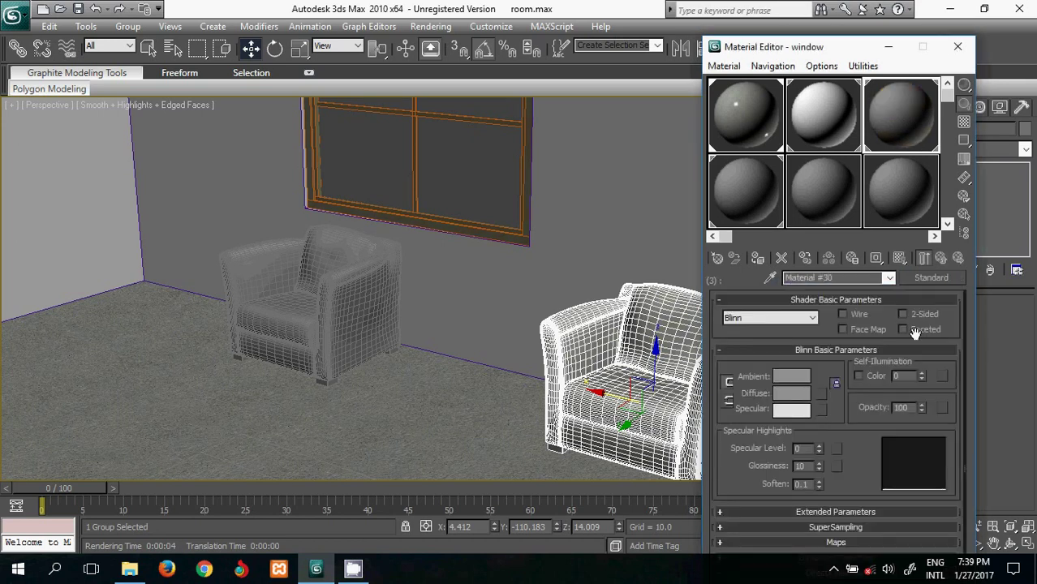
pyautogui.click(932, 281)
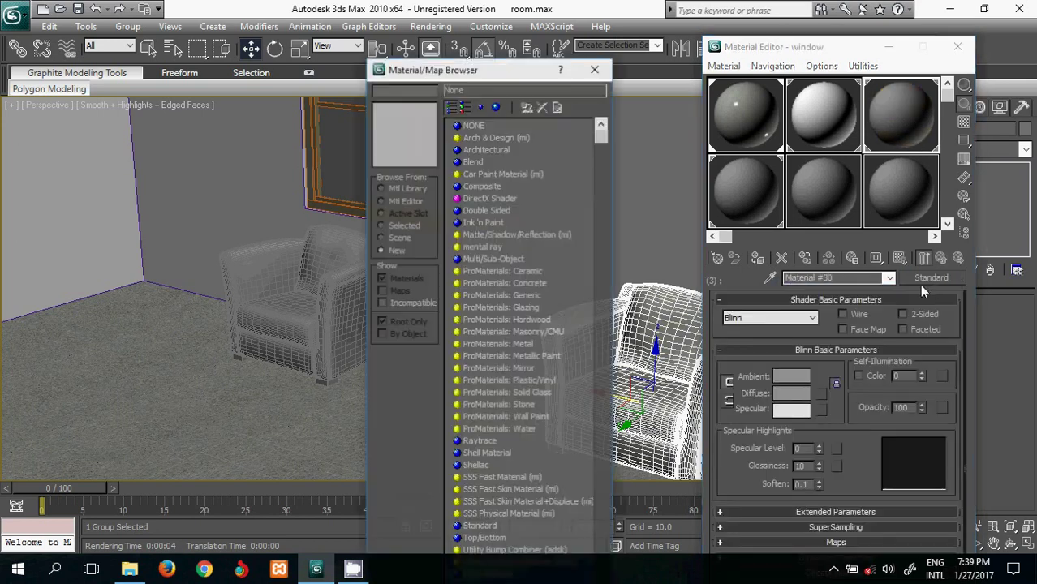
pyautogui.doubleClick(487, 141)
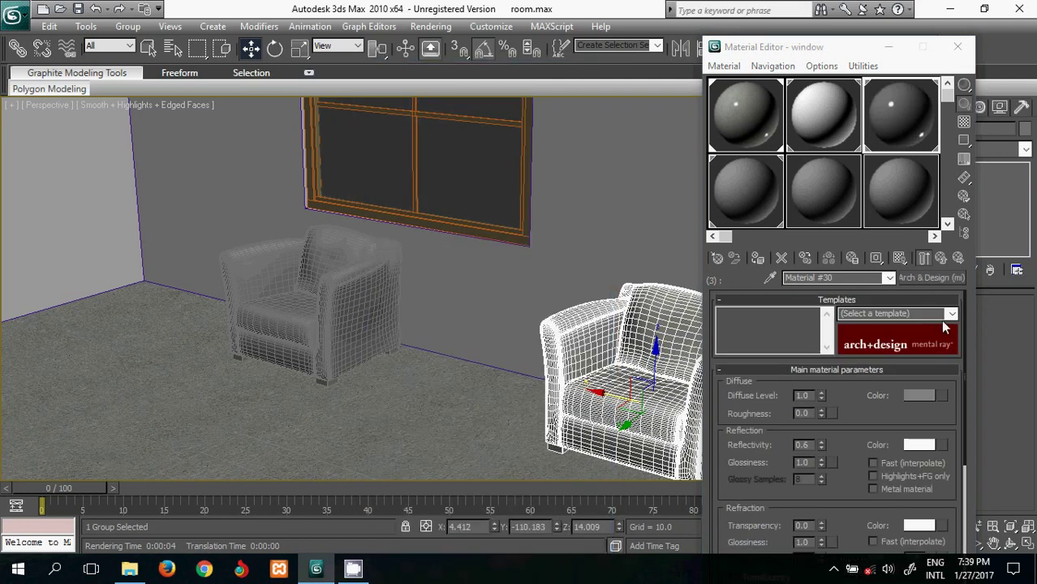
pyautogui.click(951, 314)
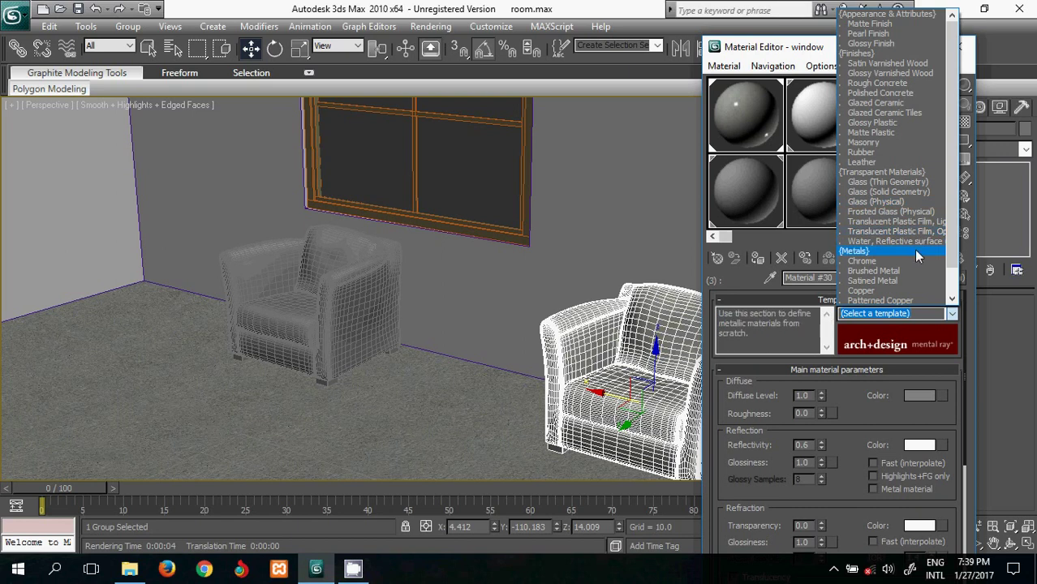
pyautogui.click(908, 192)
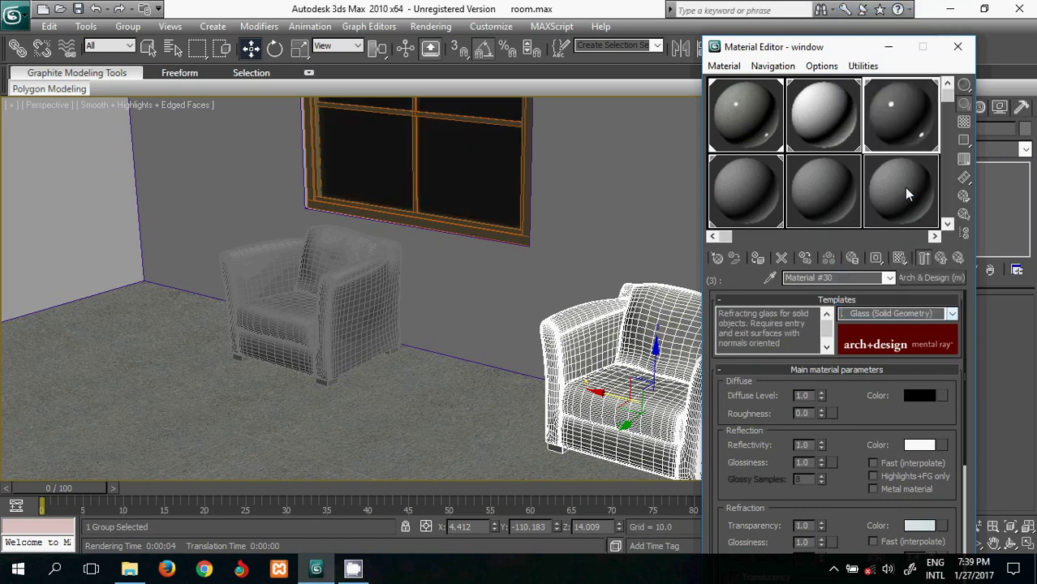
pyautogui.click(941, 260)
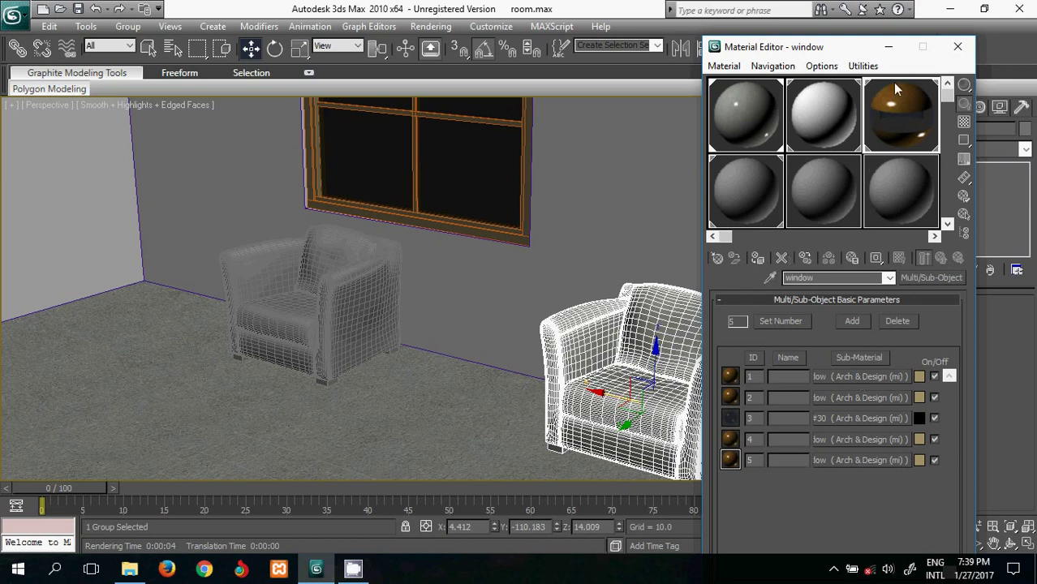
pyautogui.moveTo(822, 47); pyautogui.dragTo(891, 80)
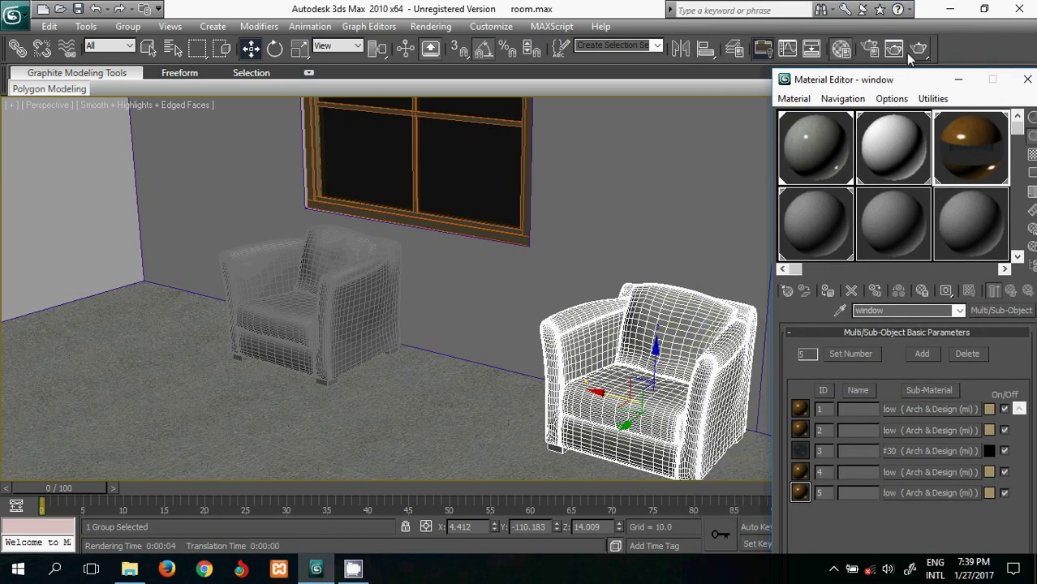
# Step: Render the Perspective view to check the wooden window frame and glass panes
pyautogui.click(914, 52)
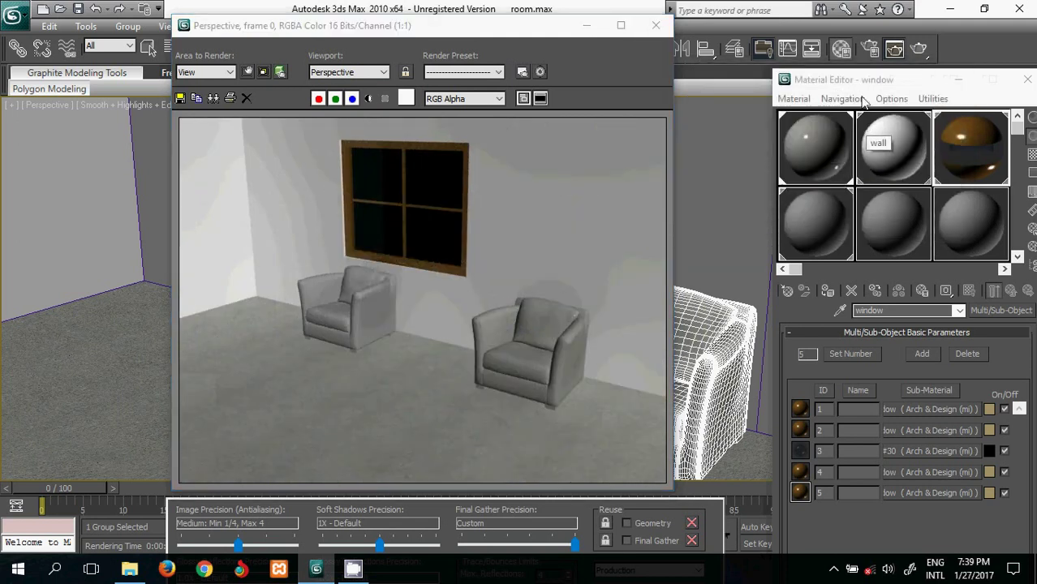
# Step: Make the chair an Arch & Design material using the dark brown Leather template
pyautogui.click(820, 237)
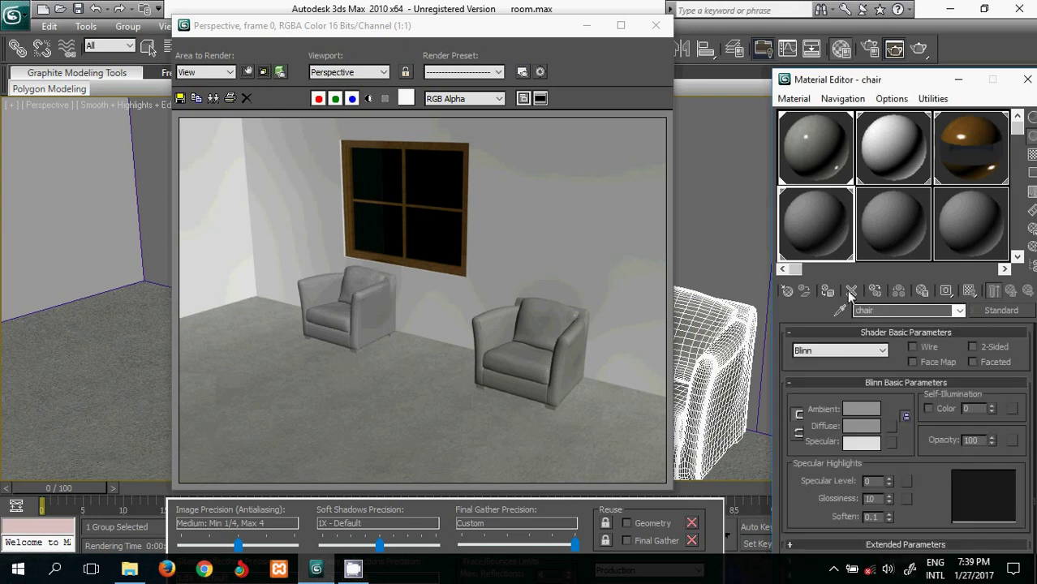
pyautogui.click(982, 313)
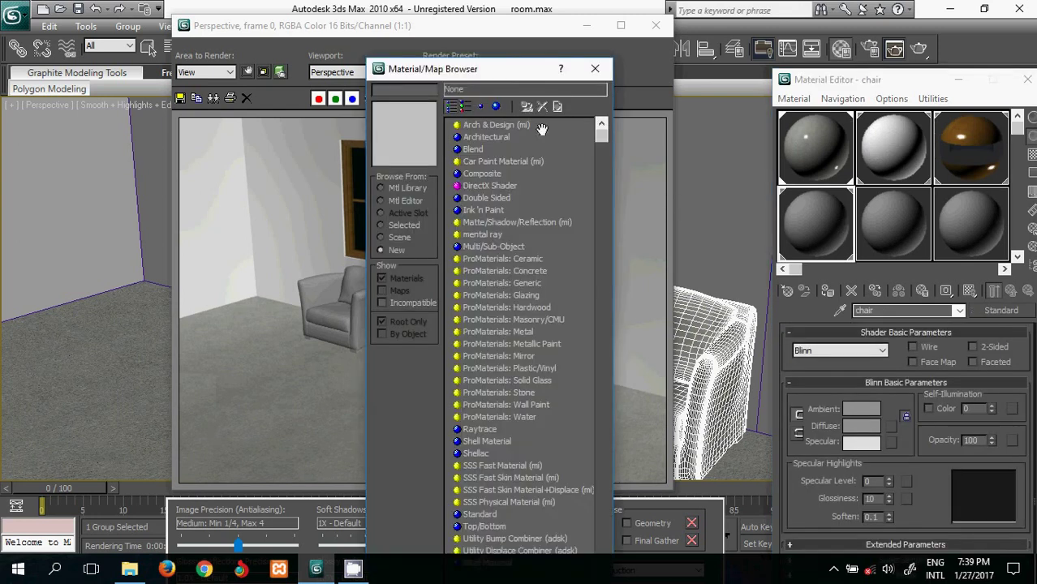
pyautogui.doubleClick(498, 127)
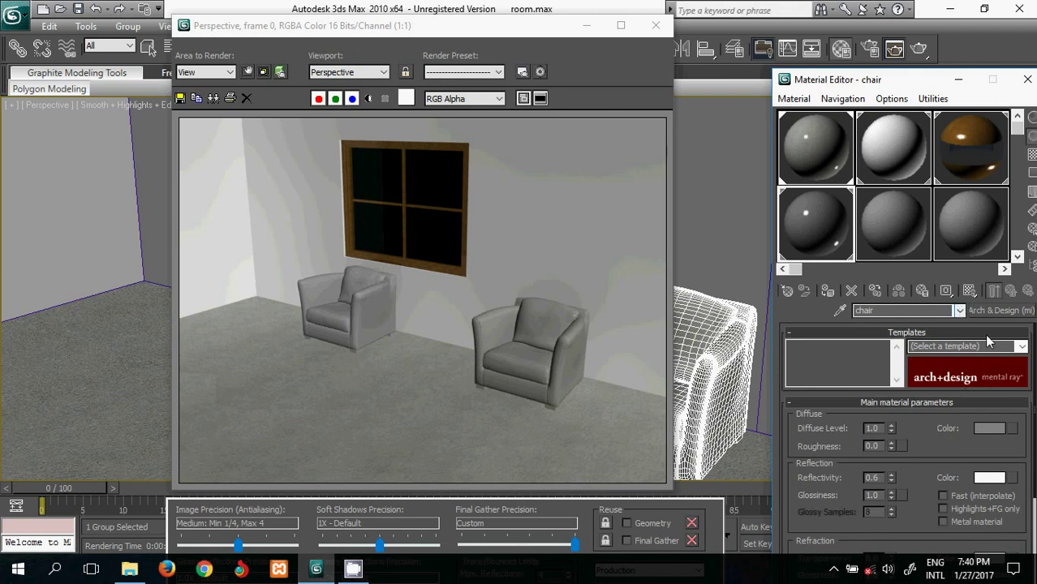
pyautogui.click(1021, 346)
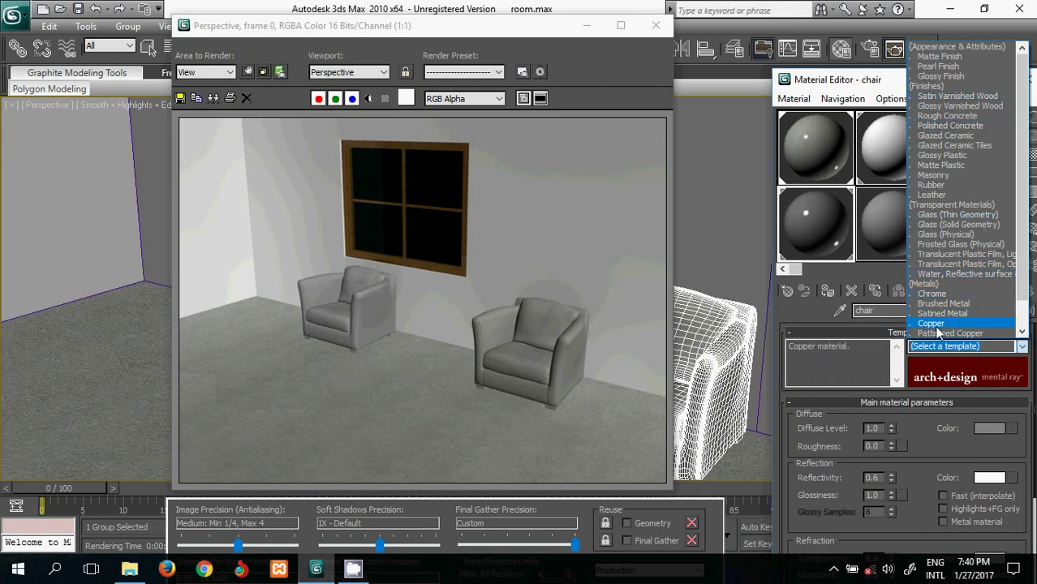
pyautogui.click(932, 197)
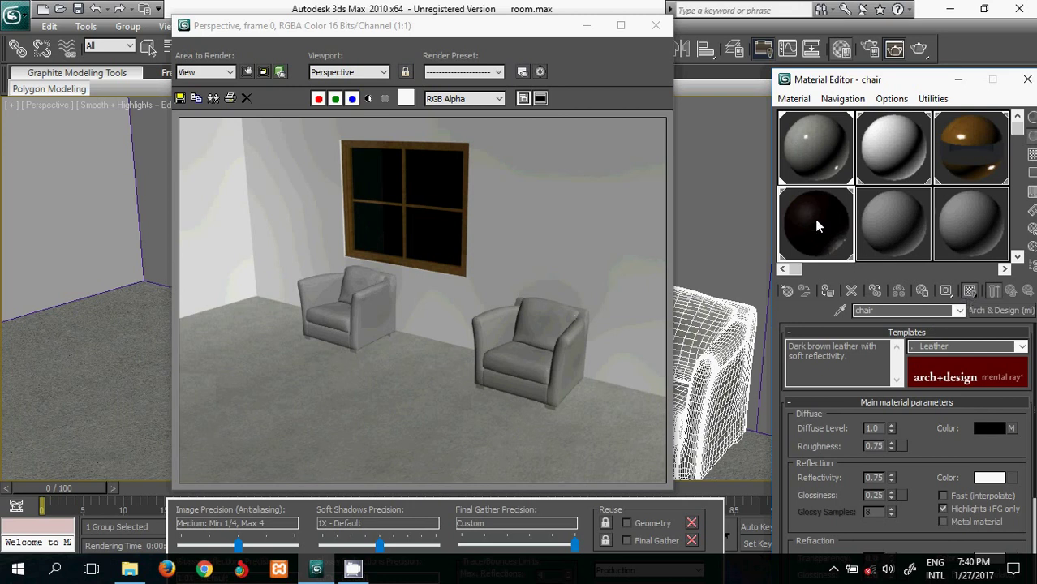
# Step: Assign the leather material to the selected chair and re-render the Perspective view
pyautogui.click(894, 49)
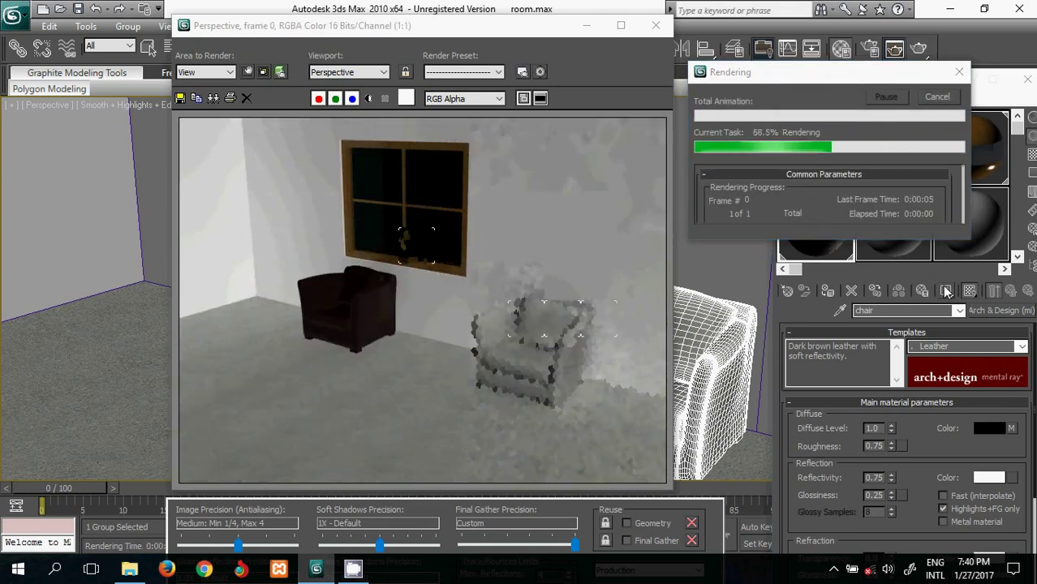
pyautogui.click(656, 25)
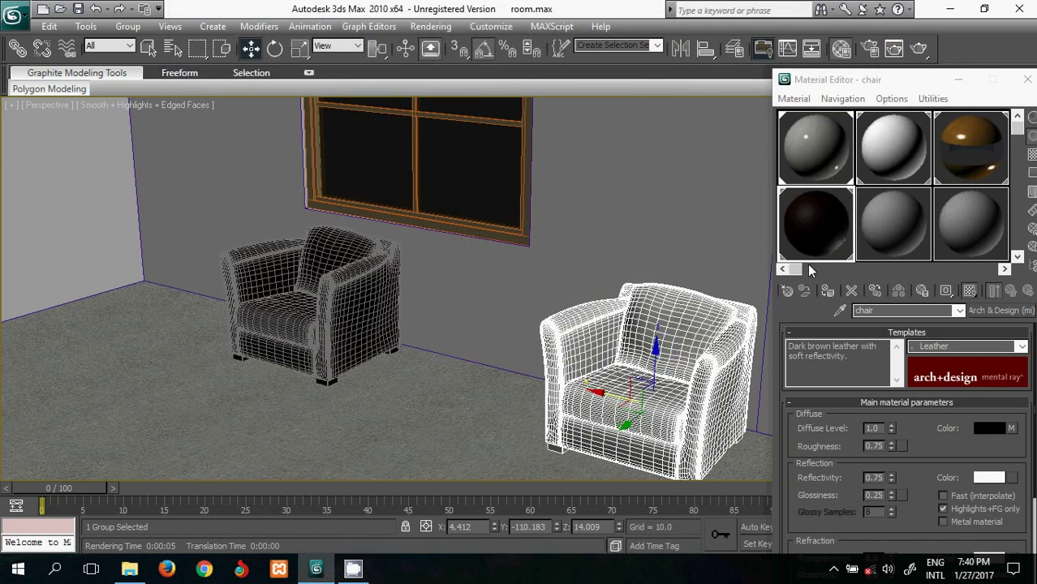
pyautogui.click(827, 292)
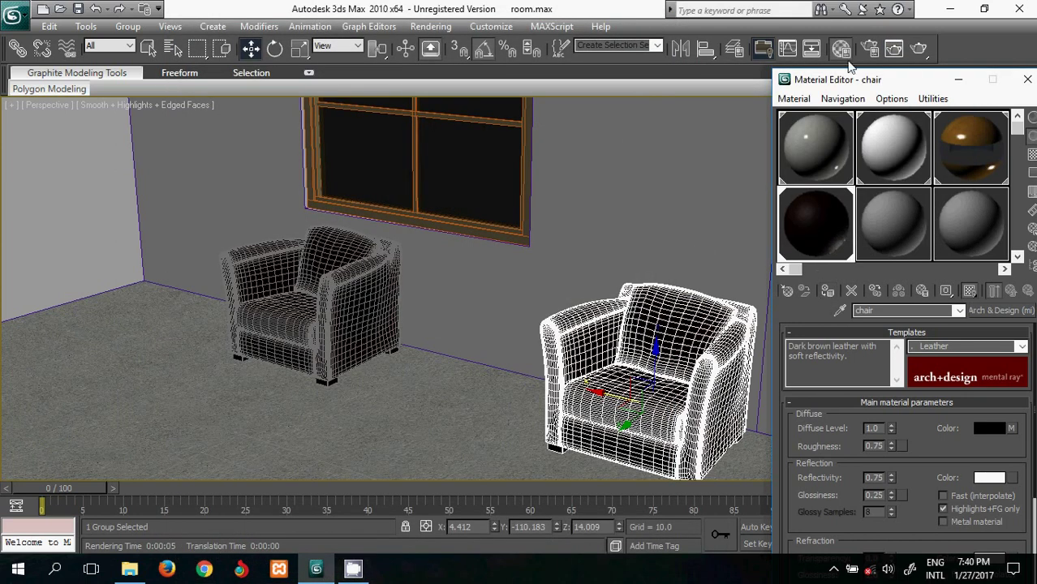
pyautogui.click(918, 49)
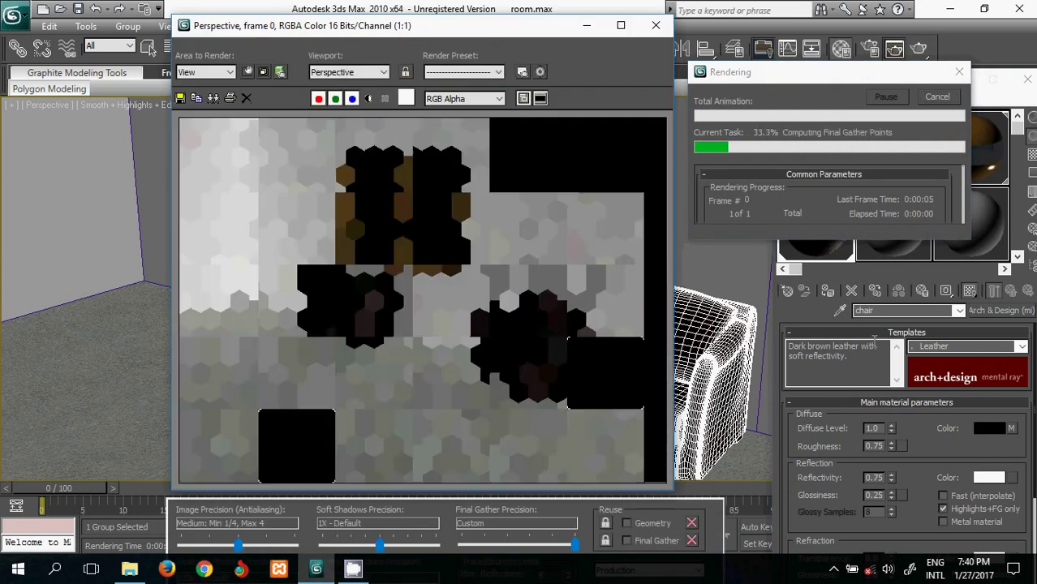